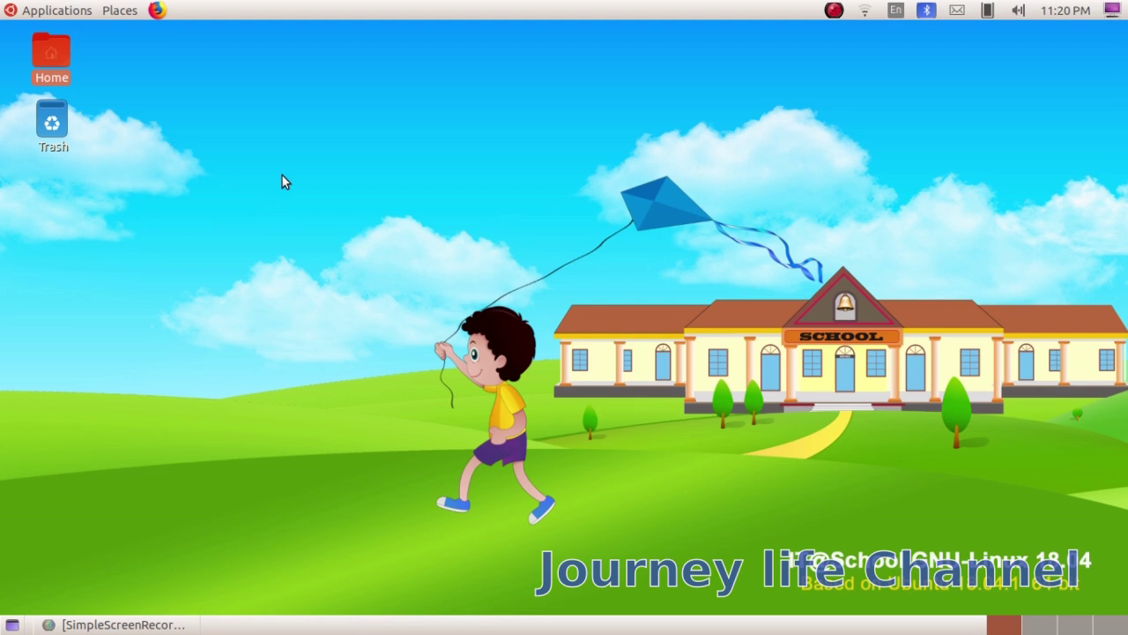
Launch GIMP and open Poster.xcf from the kite/9 folder.
{"action": "left_click", "coordinate": [70, 11]}
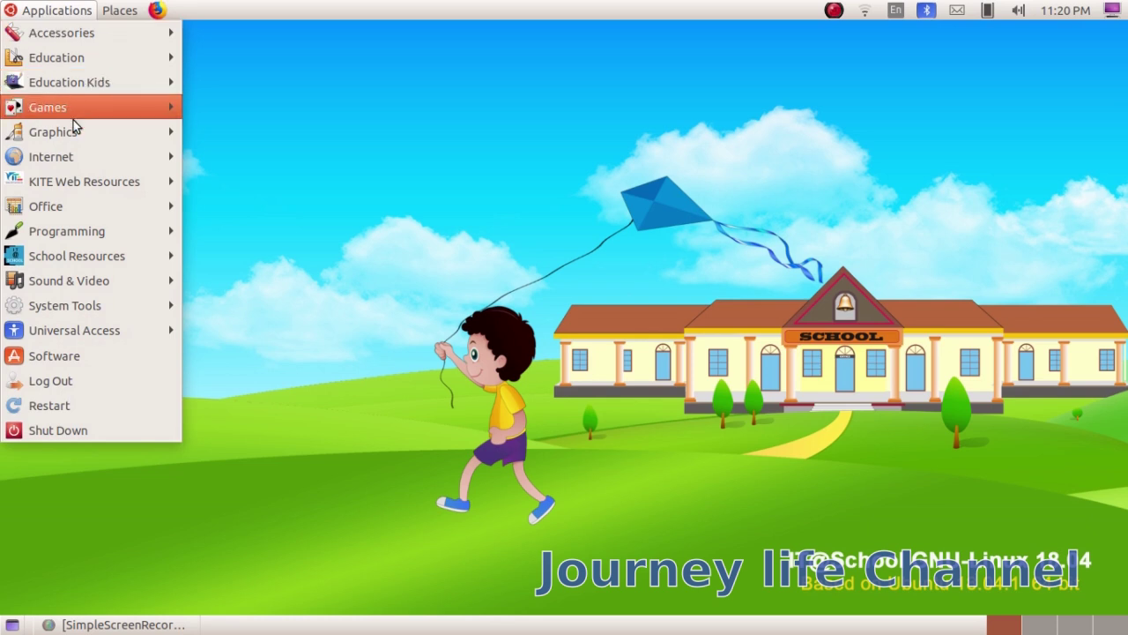
{"action": "mouse_move", "coordinate": [53, 131]}
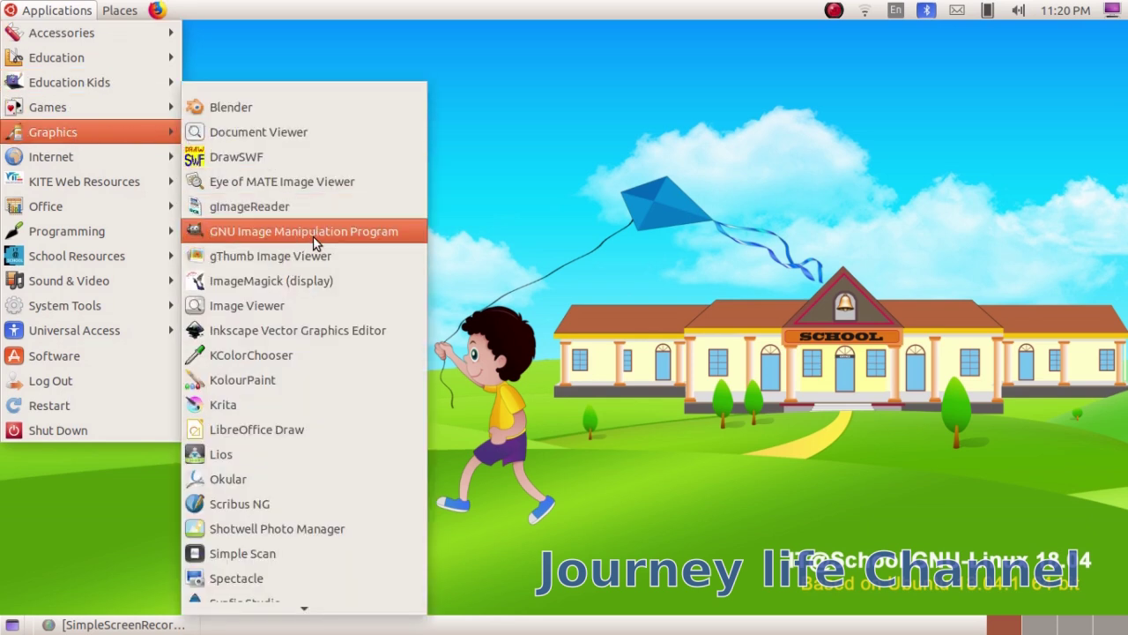
{"action": "left_click", "coordinate": [315, 242]}
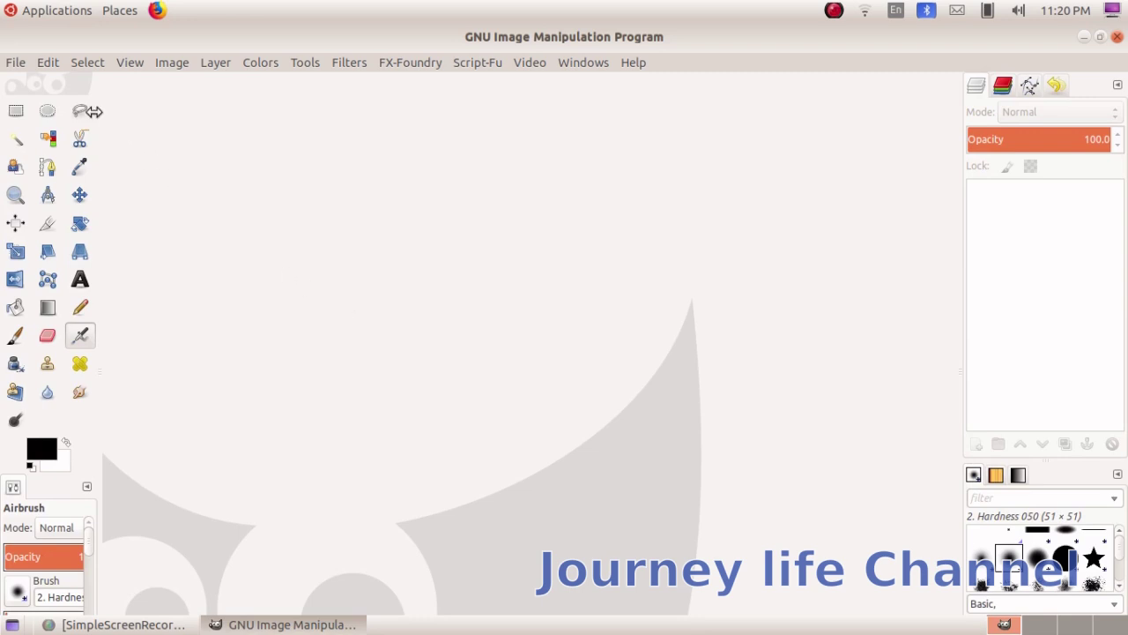
{"action": "left_click", "coordinate": [16, 61]}
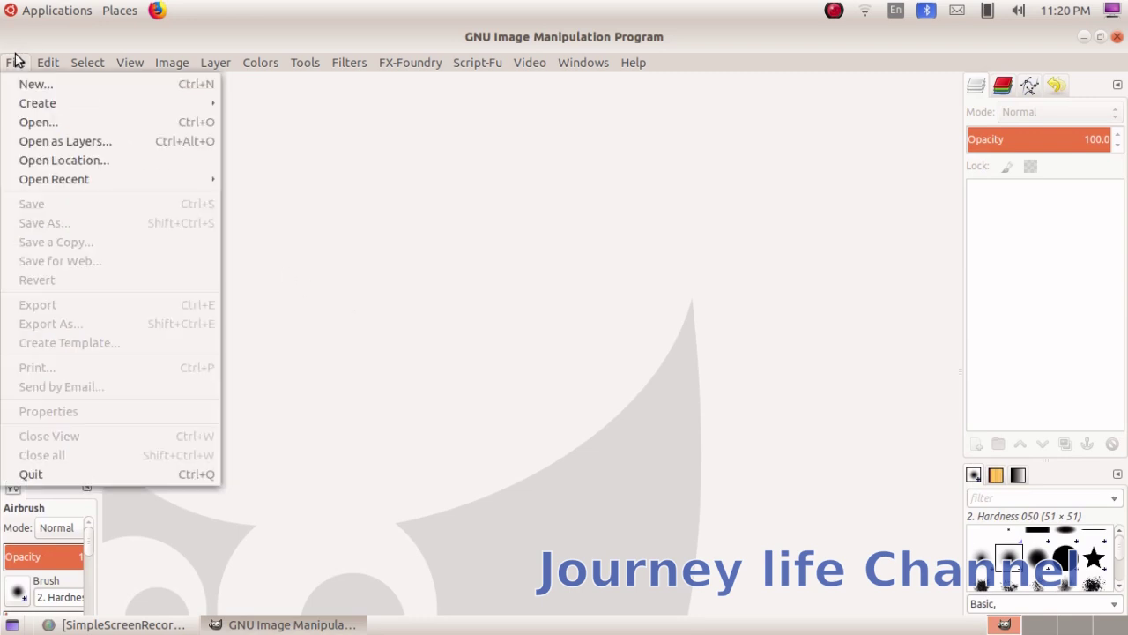
{"action": "left_click", "coordinate": [36, 124]}
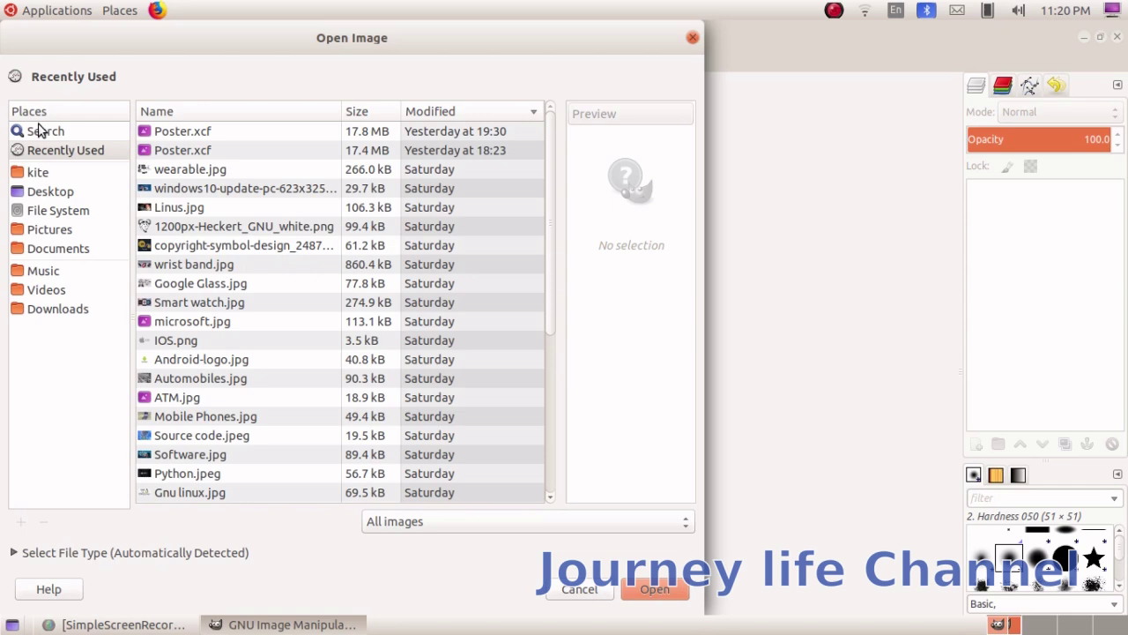
{"action": "left_click", "coordinate": [63, 174]}
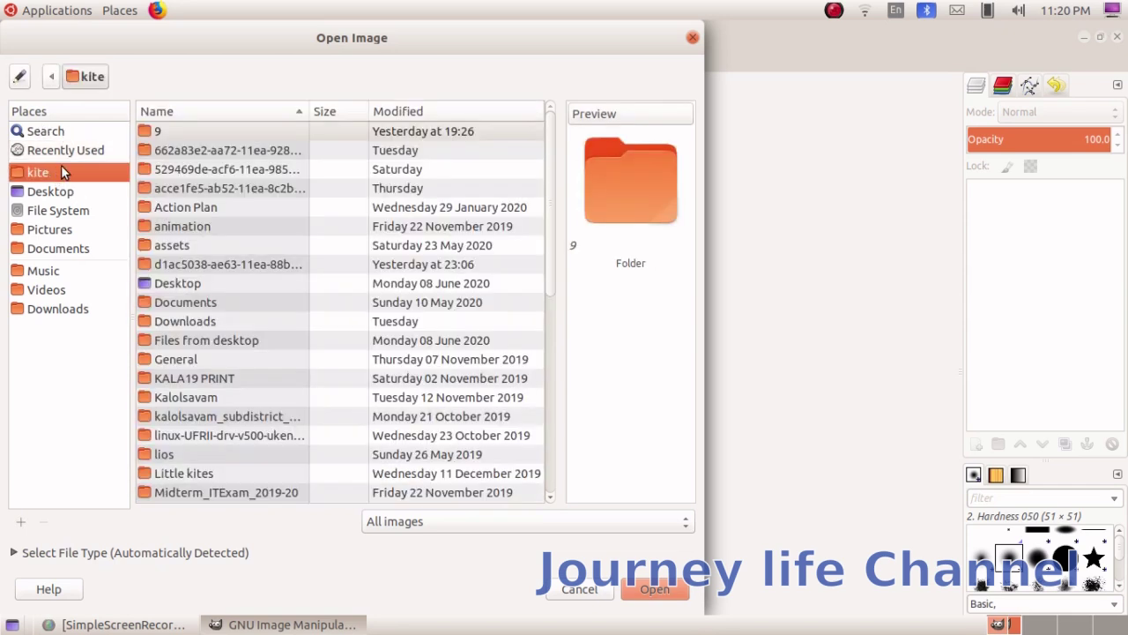
{"action": "double_click", "coordinate": [159, 131]}
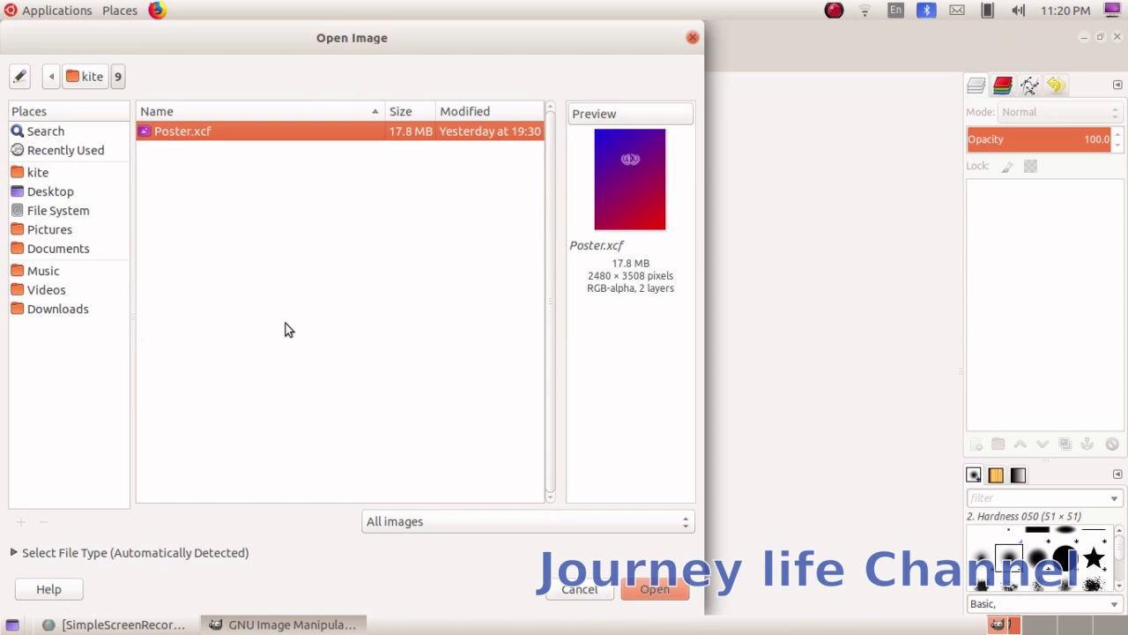
{"action": "left_click", "coordinate": [652, 588]}
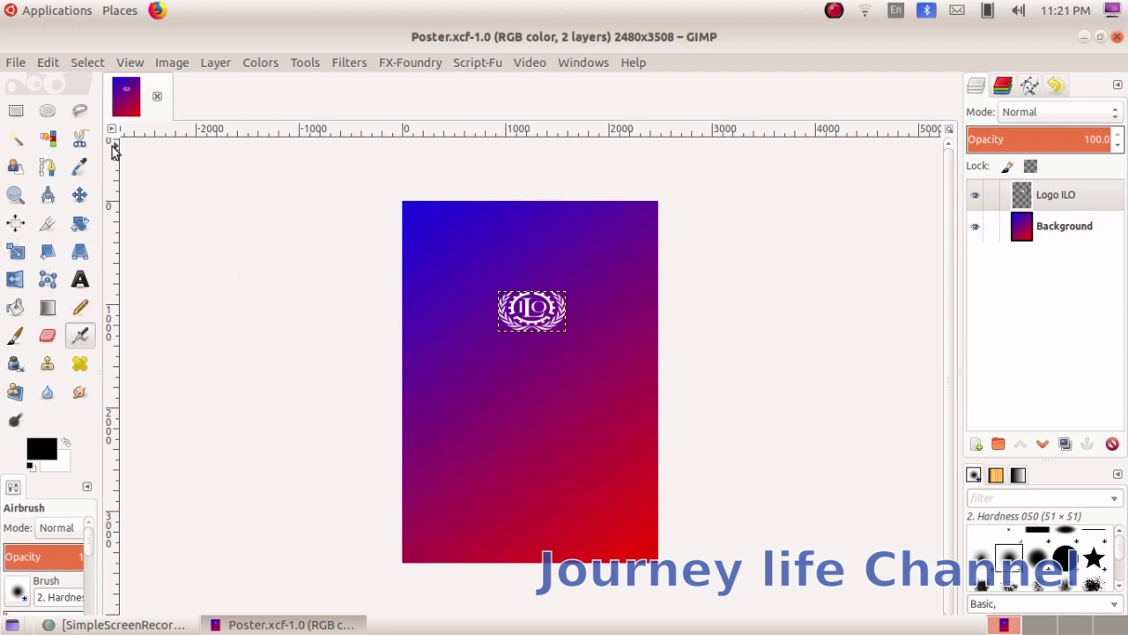
Open Image_1.png from kite > school resources > Standard_9 > images as a second image.
{"action": "left_click", "coordinate": [18, 67]}
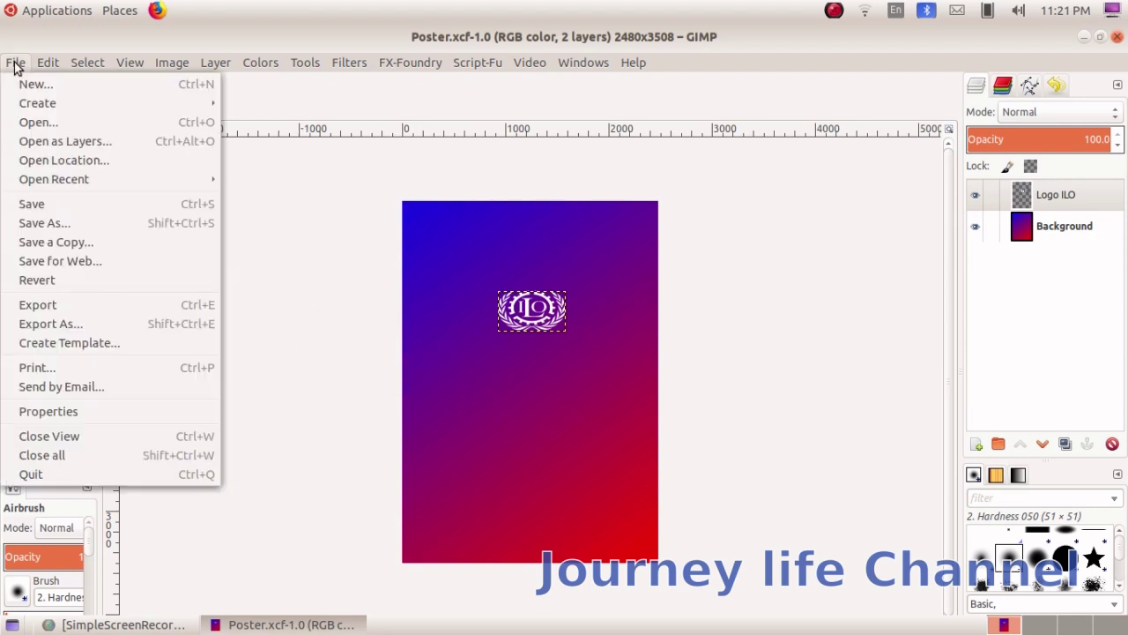
{"action": "left_click", "coordinate": [37, 122]}
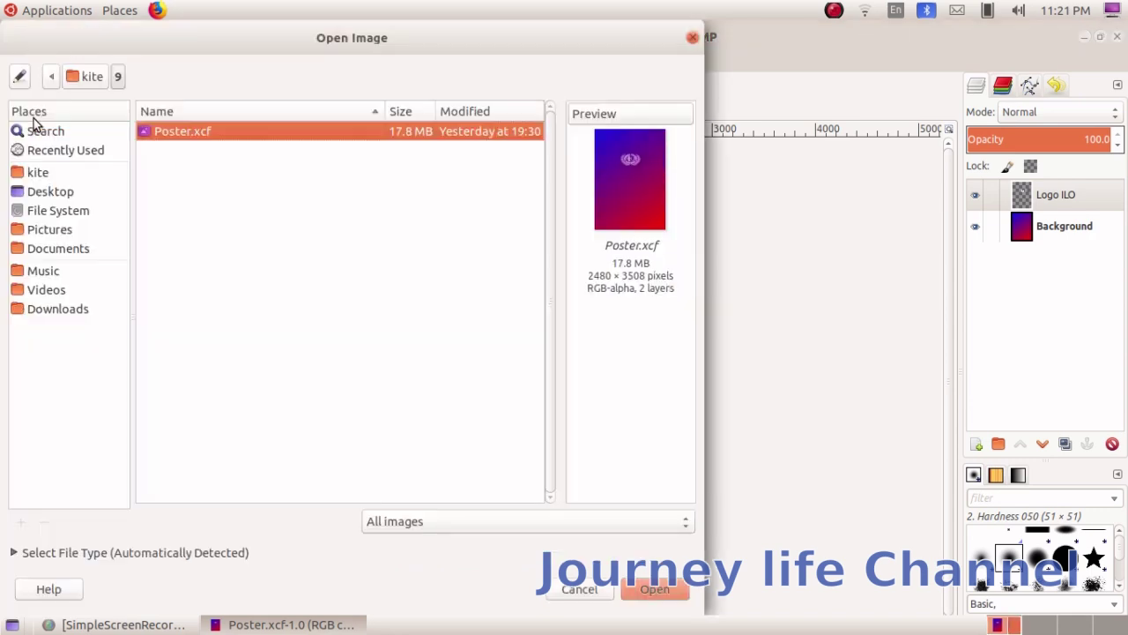
{"action": "left_click", "coordinate": [35, 173]}
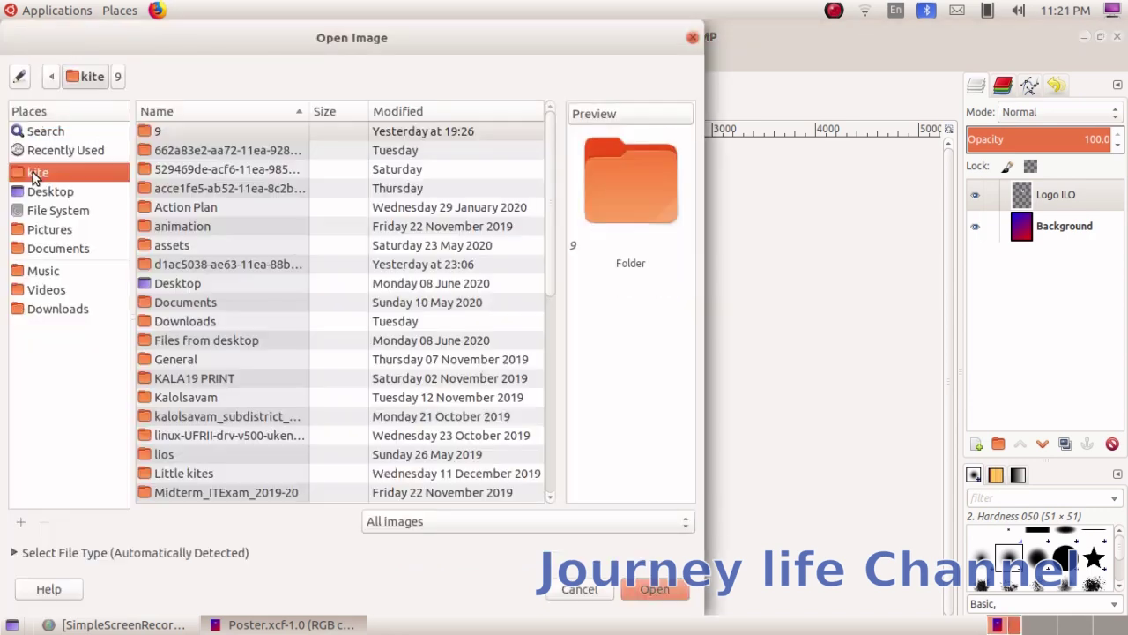
{"action": "left_click", "coordinate": [205, 268]}
{"action": "type", "text": "s"}
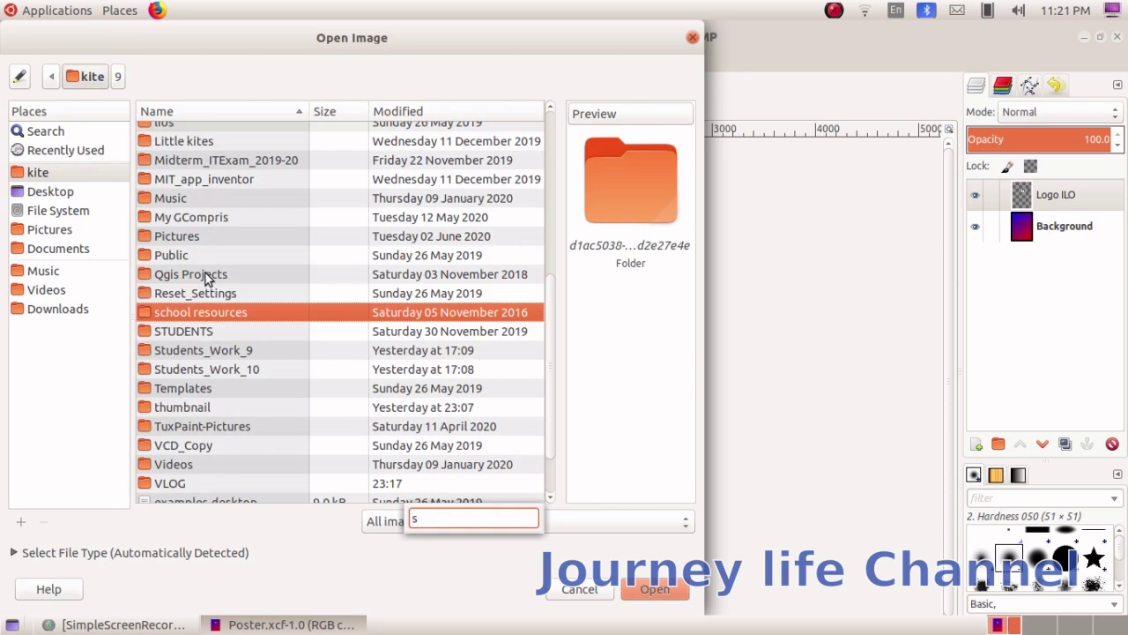
{"action": "double_click", "coordinate": [227, 315]}
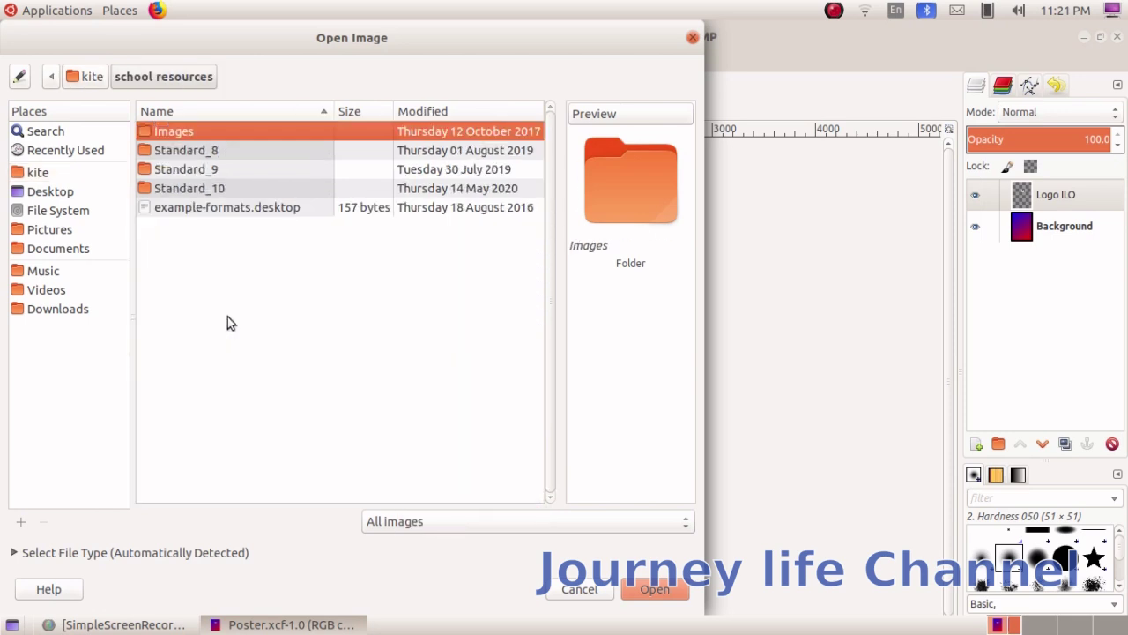
{"action": "double_click", "coordinate": [192, 170]}
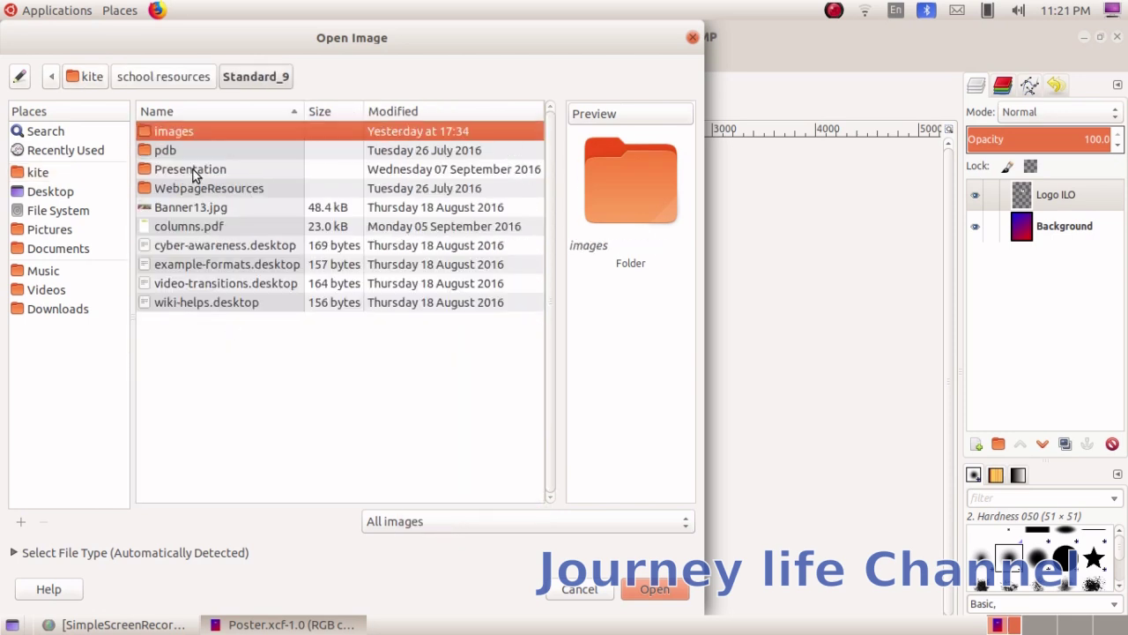
{"action": "double_click", "coordinate": [199, 137]}
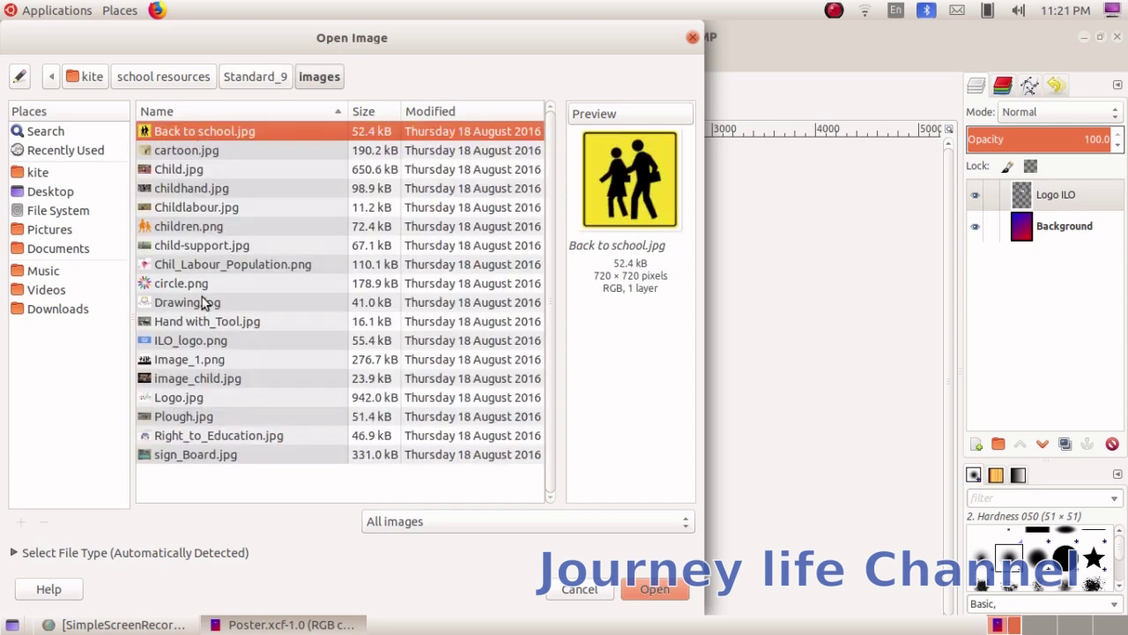
{"action": "left_click", "coordinate": [203, 361]}
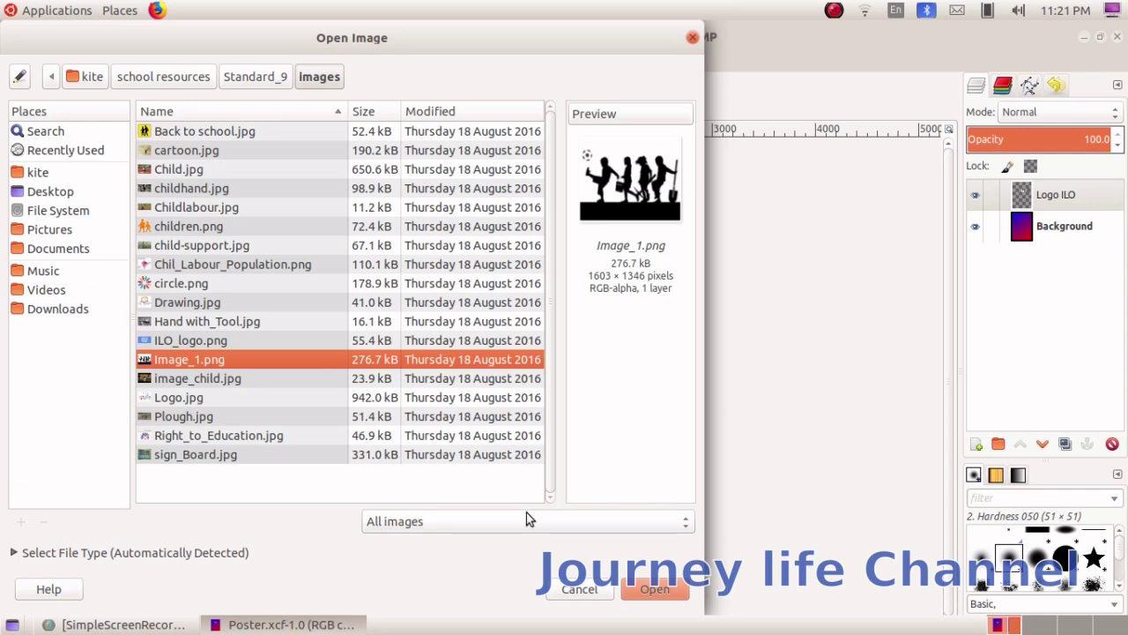
{"action": "left_click", "coordinate": [666, 595]}
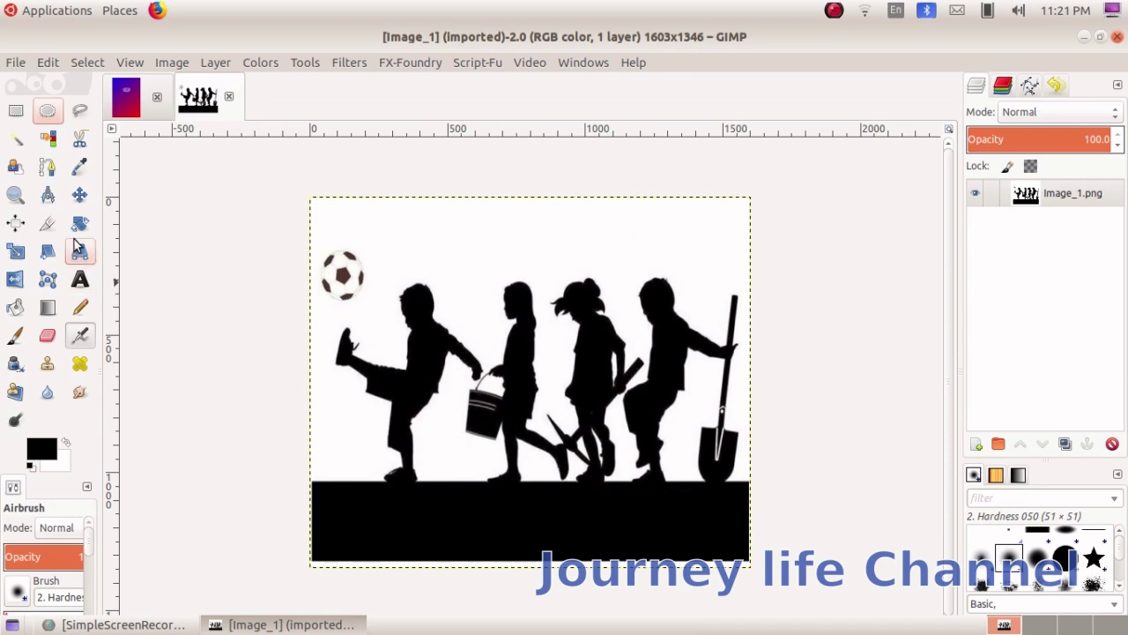
Select the black silhouettes plus the football by colour, copy them, and return to Poster.xcf.
{"action": "left_click", "coordinate": [47, 138]}
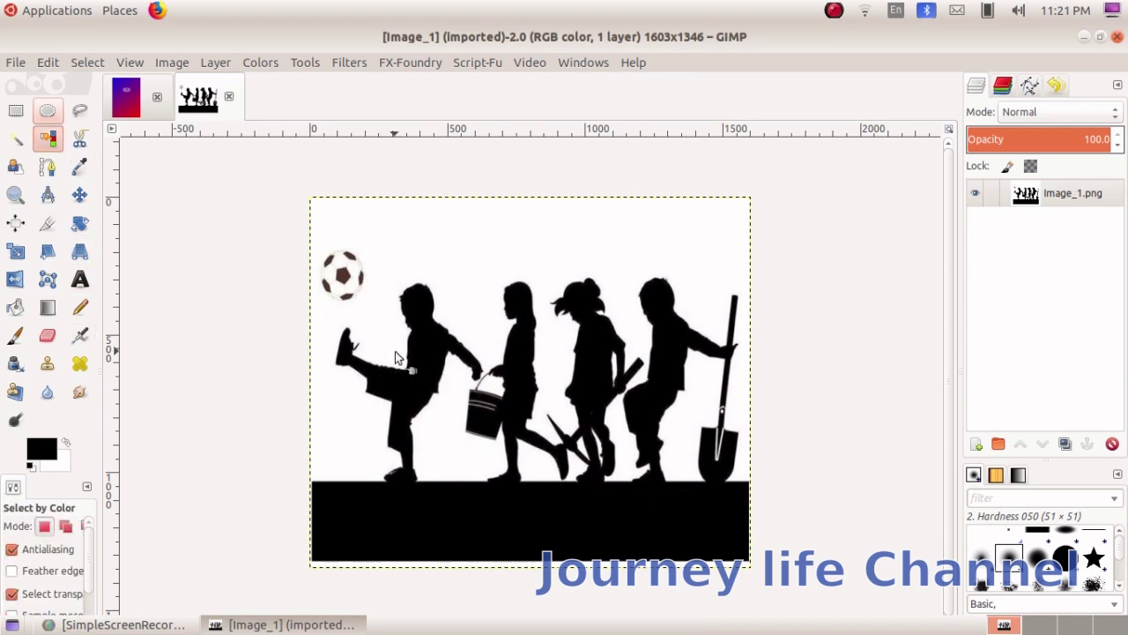
{"action": "left_click", "coordinate": [430, 372]}
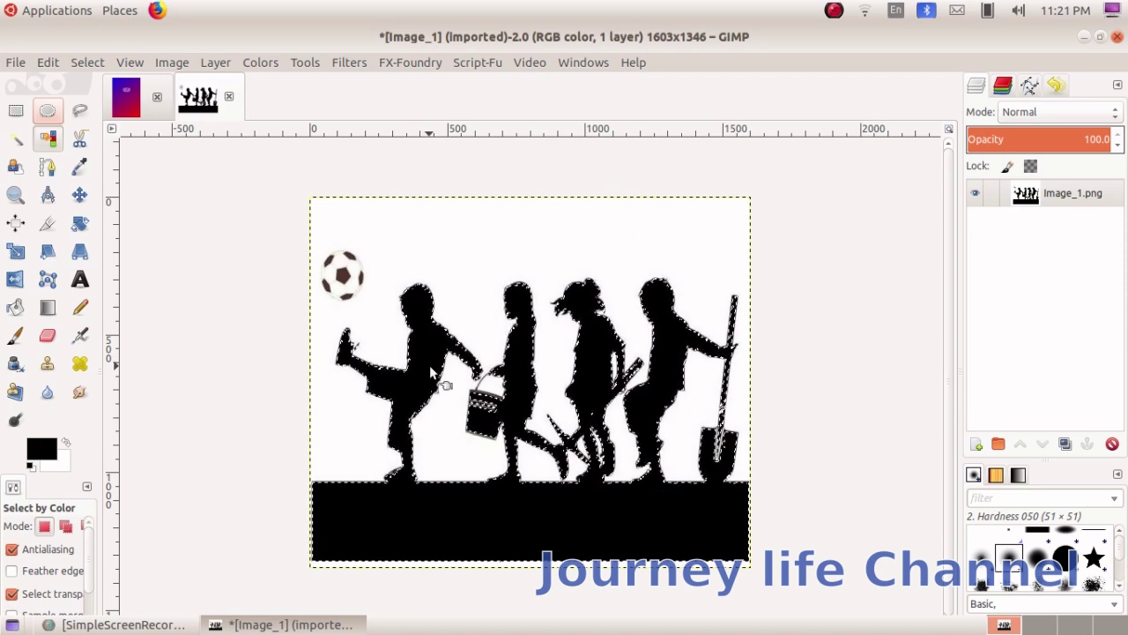
{"action": "left_click", "coordinate": [340, 275], "text": "shift"}
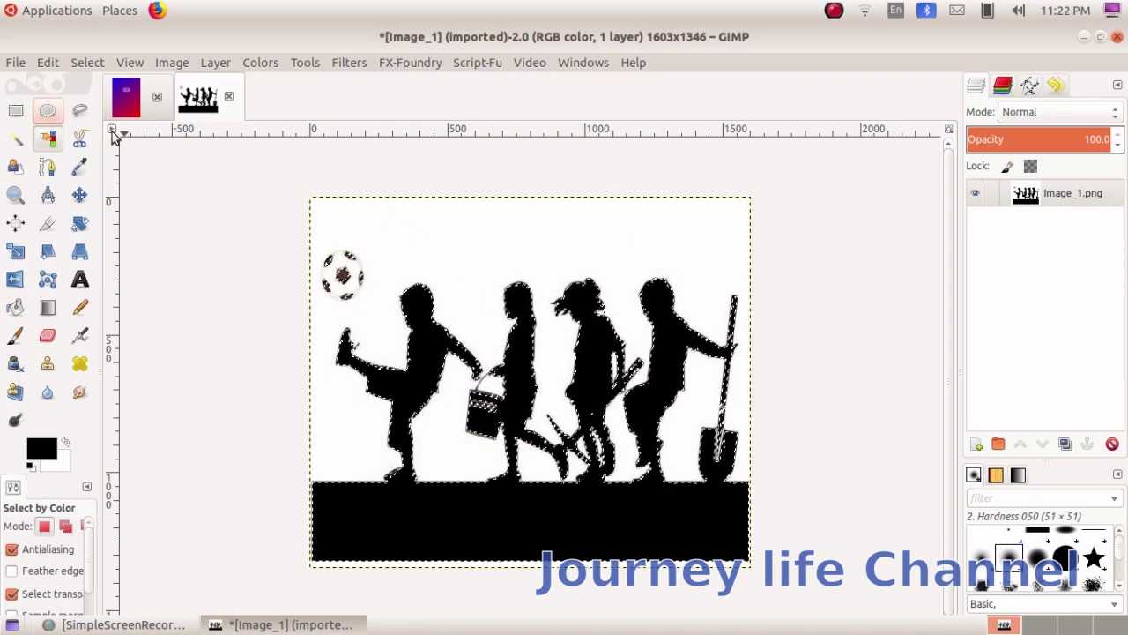
{"action": "left_click", "coordinate": [47, 63]}
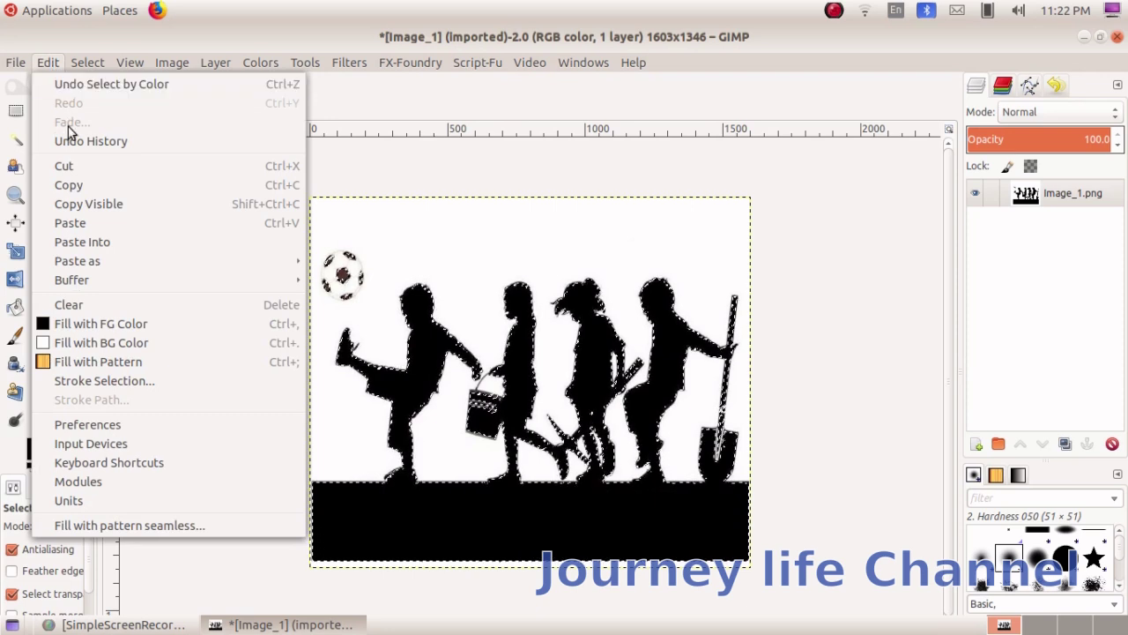
{"action": "left_click", "coordinate": [75, 192]}
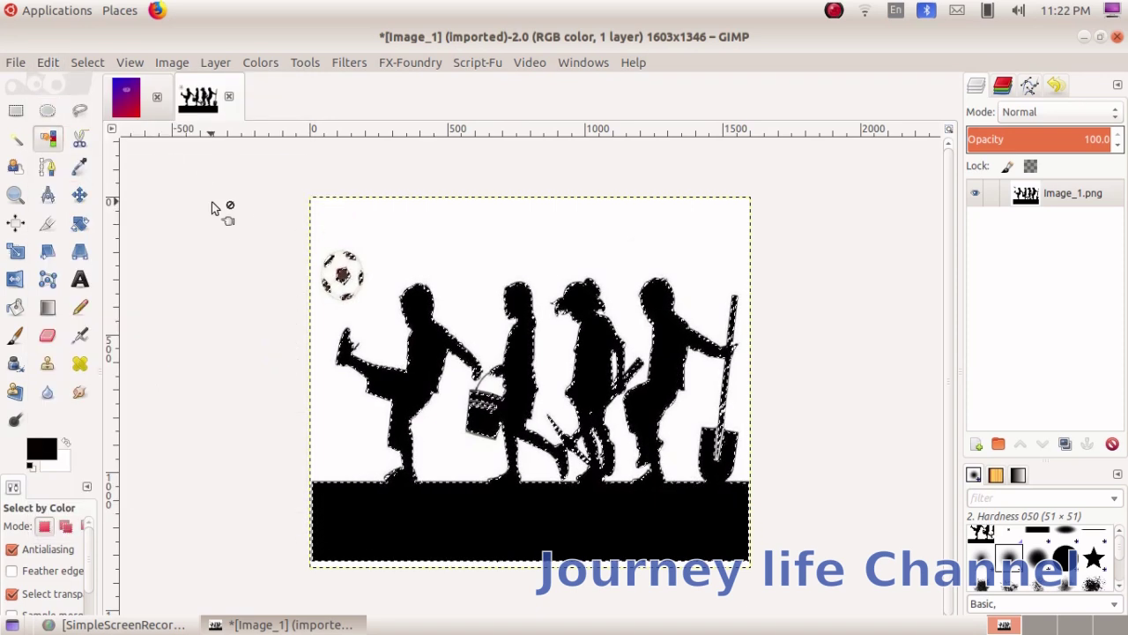
{"action": "left_click", "coordinate": [126, 93]}
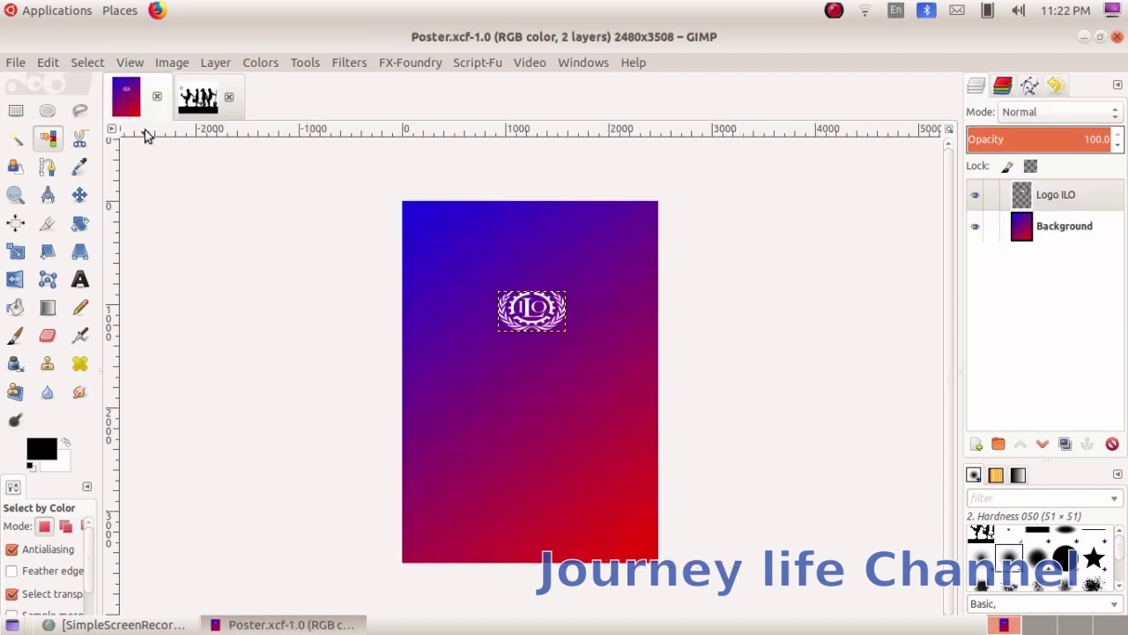
Paste the silhouettes above the Background layer and convert the floating paste into a new layer.
{"action": "left_click", "coordinate": [1020, 231]}
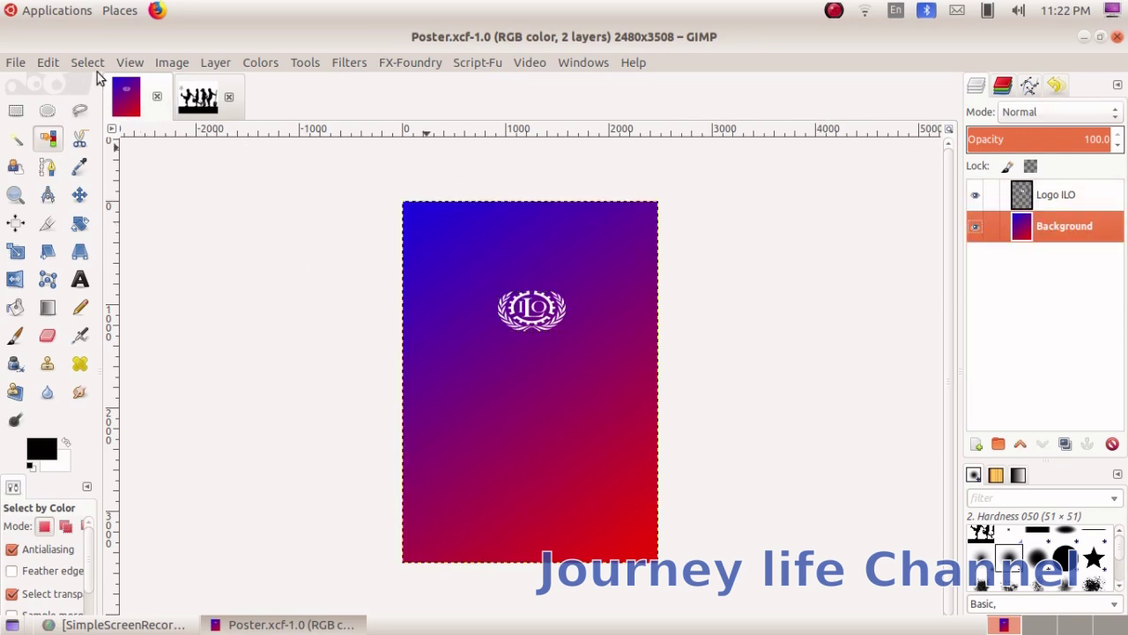
{"action": "left_click", "coordinate": [49, 63]}
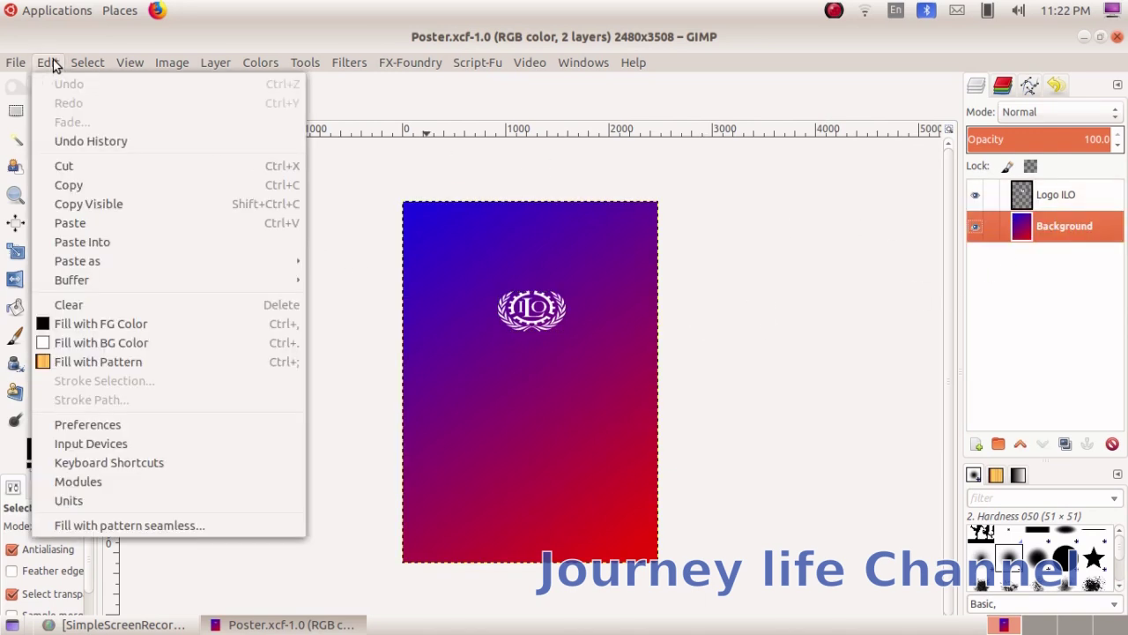
{"action": "left_click", "coordinate": [71, 223]}
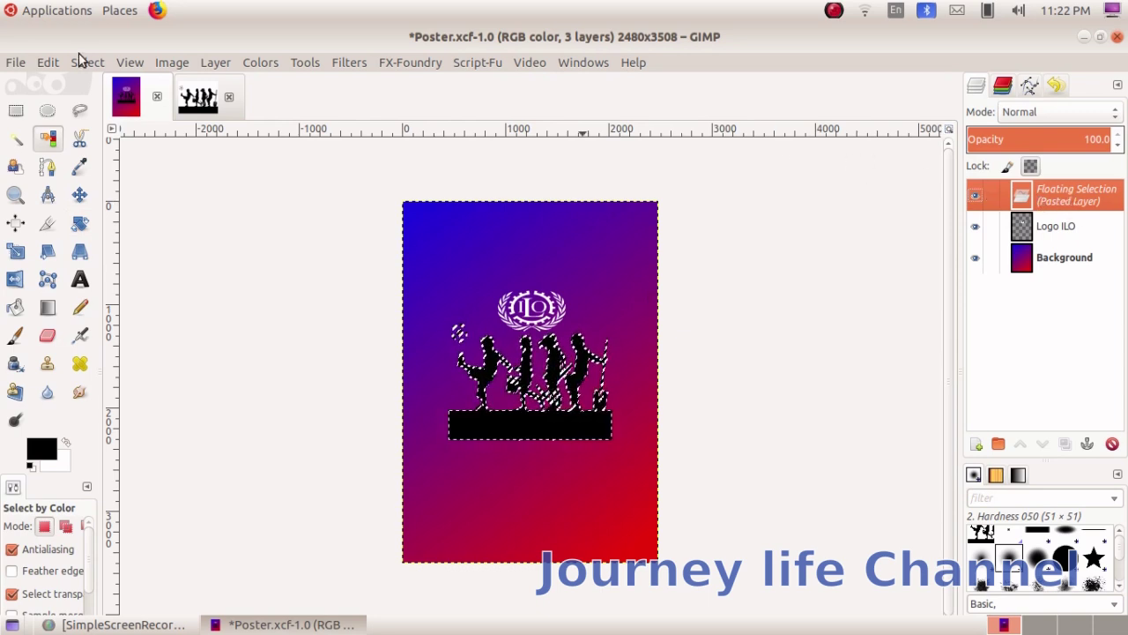
{"action": "left_click", "coordinate": [214, 63]}
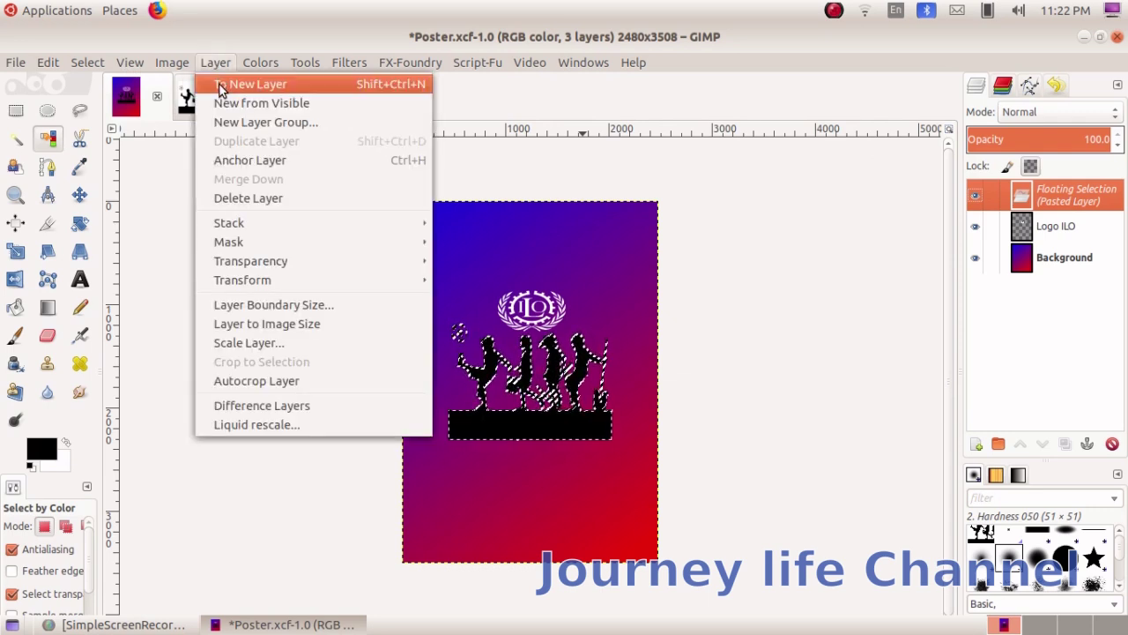
{"action": "left_click", "coordinate": [220, 88]}
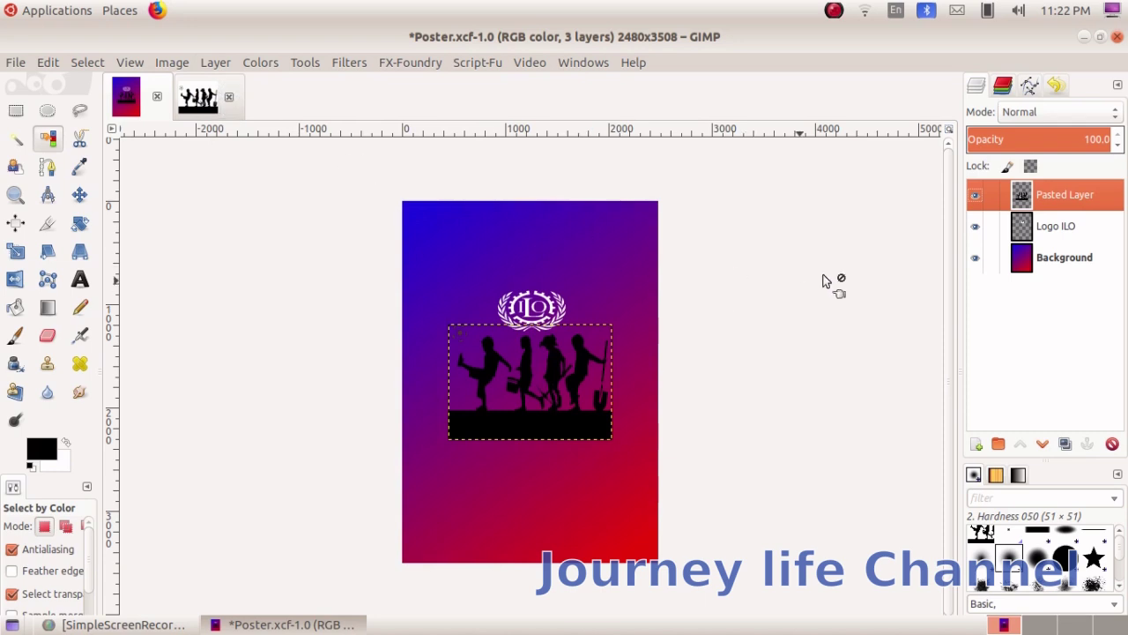
Rename the Pasted Layer to Children and confirm it in Edit Layer Attributes.
{"action": "double_click", "coordinate": [1070, 196]}
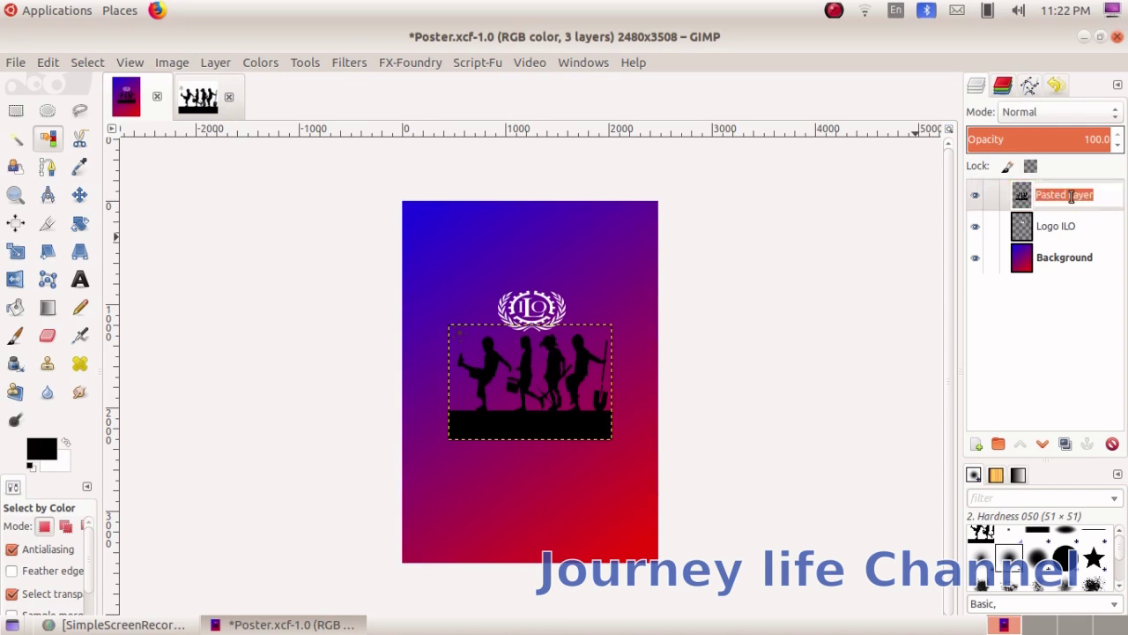
{"action": "type", "text": "Children"}
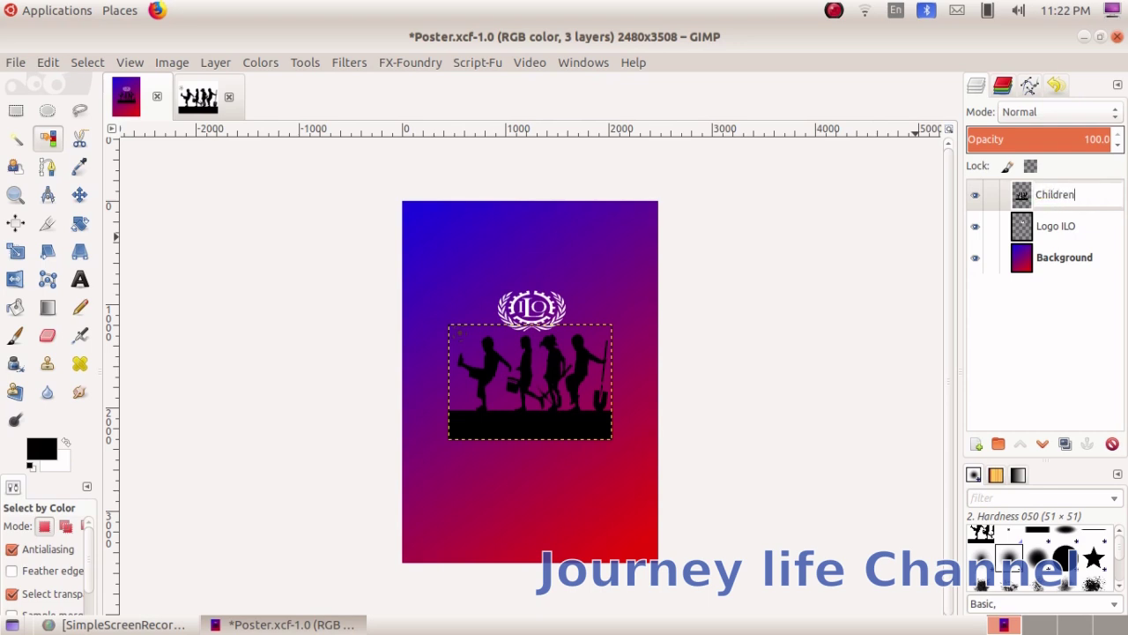
{"action": "key", "text": "Return"}
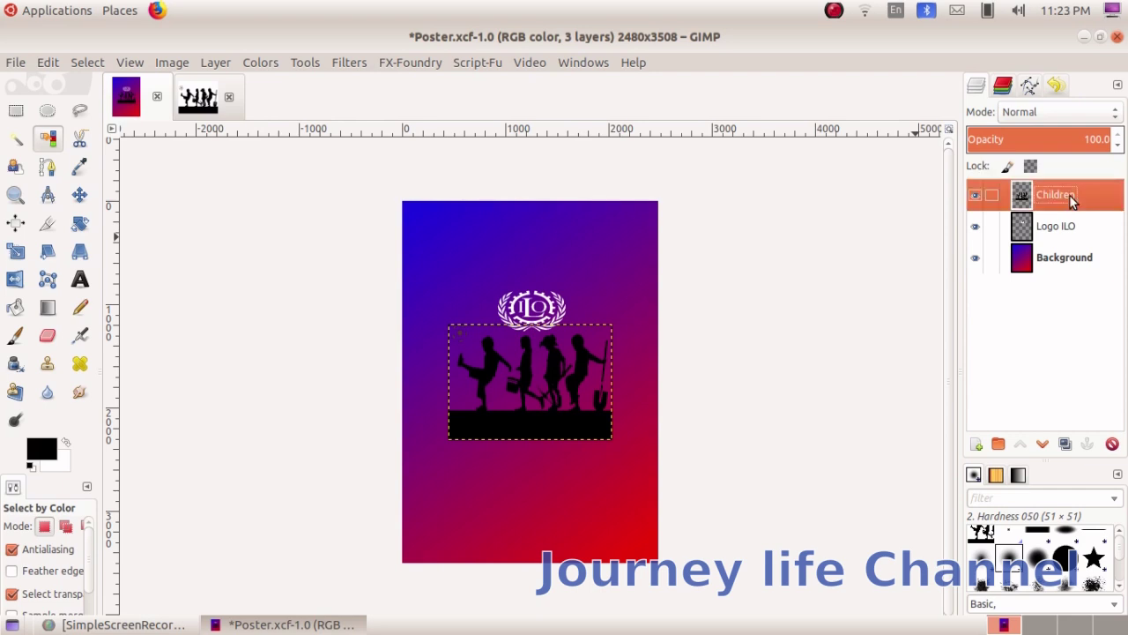
{"action": "right_click", "coordinate": [1068, 202]}
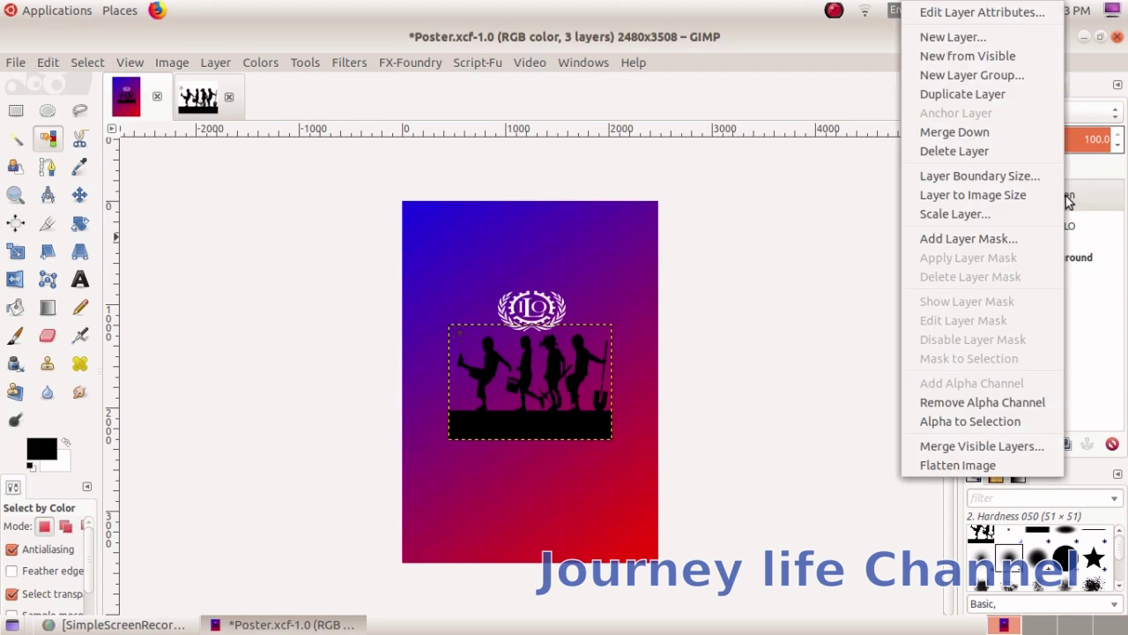
{"action": "left_click", "coordinate": [952, 12]}
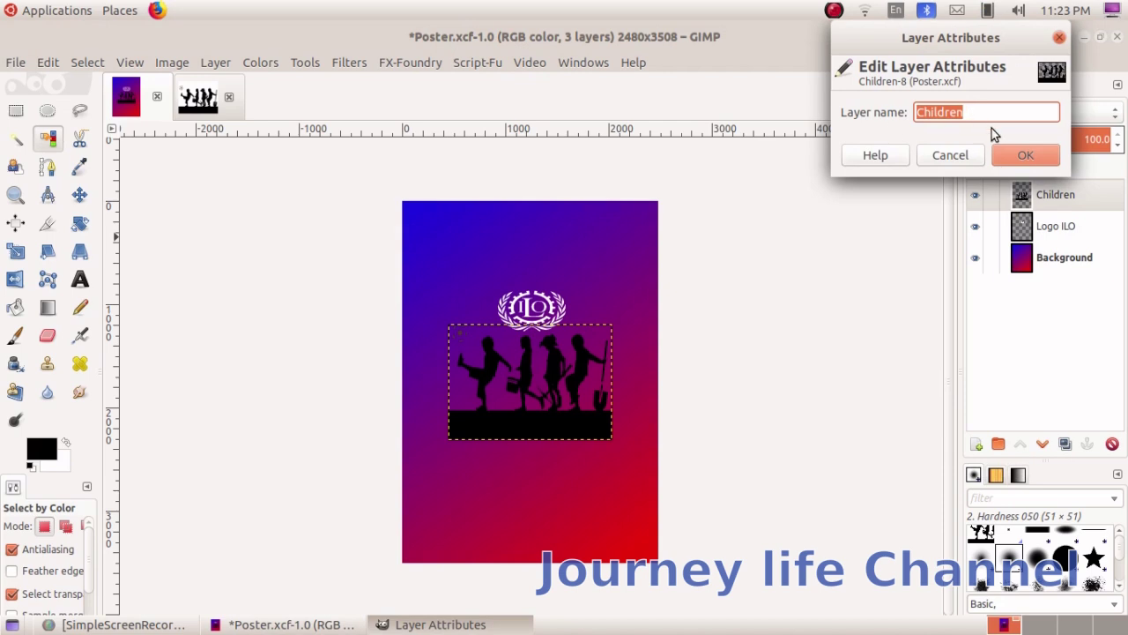
{"action": "left_click", "coordinate": [1019, 154]}
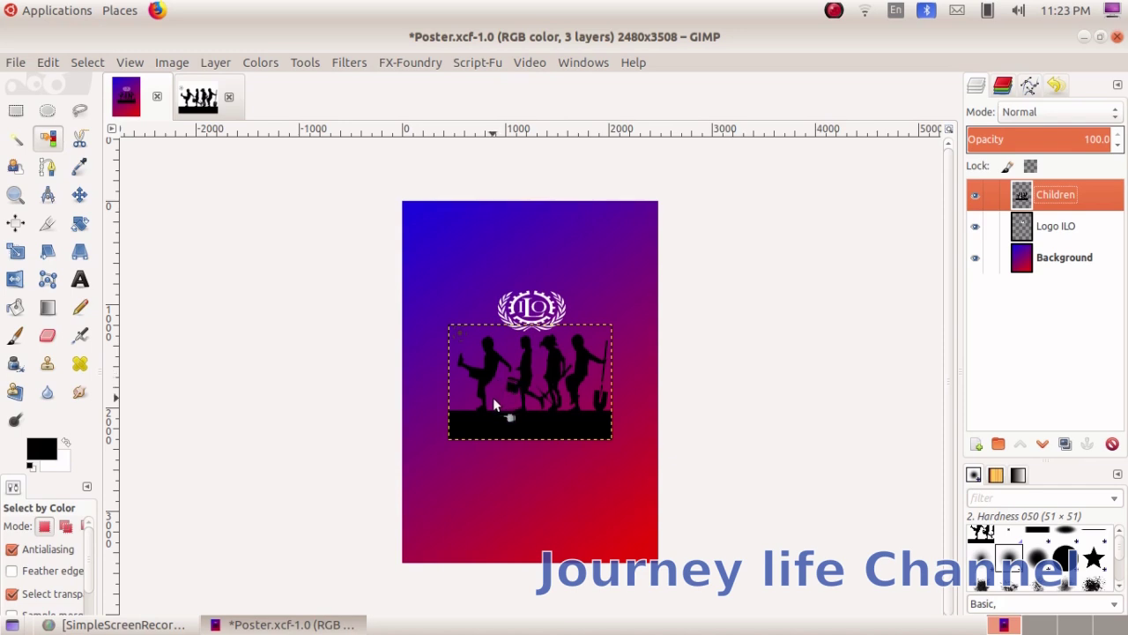
Move the Children layer to the poster's bottom and scale it to about 2476×1419 pixels.
{"action": "left_click", "coordinate": [80, 193]}
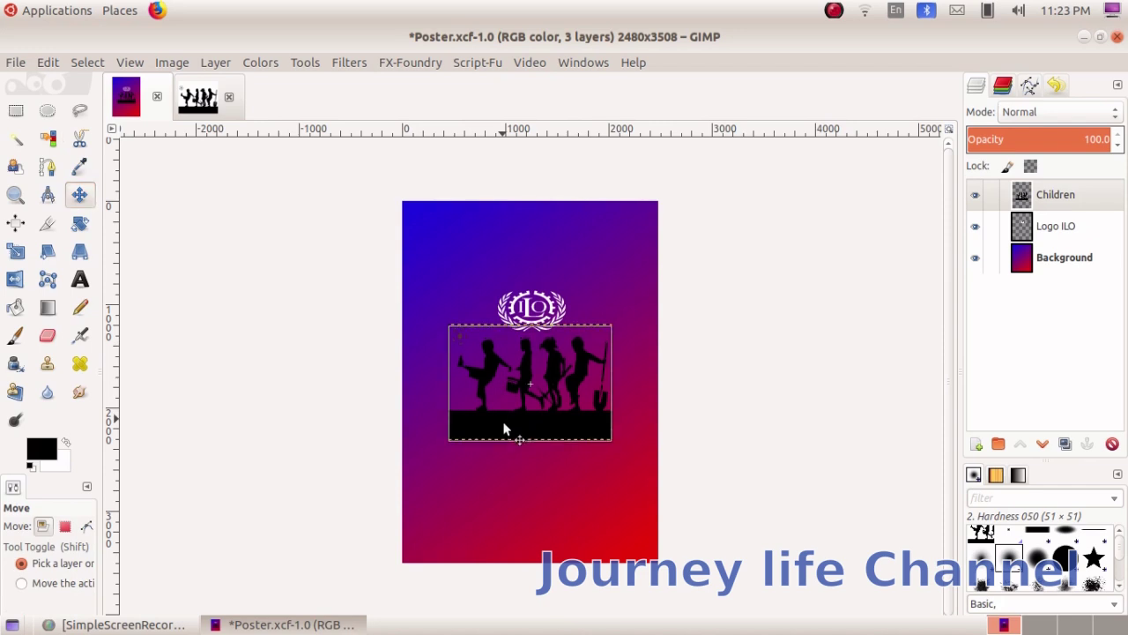
{"action": "left_click_drag", "start_coordinate": [504, 426], "coordinate": [509, 541]}
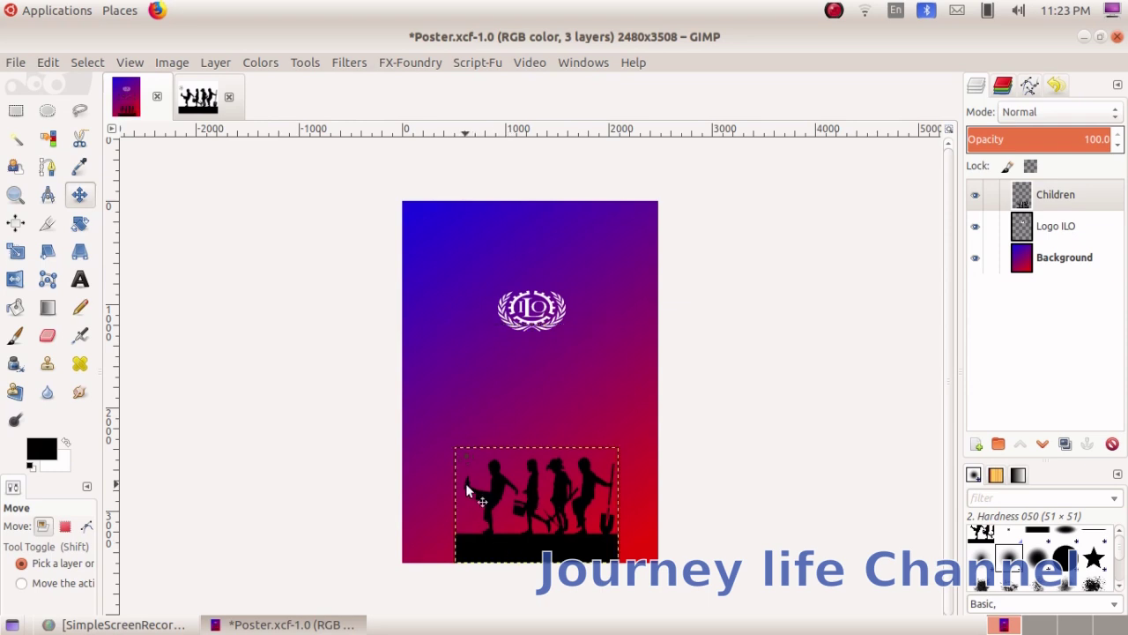
{"action": "left_click", "coordinate": [15, 252]}
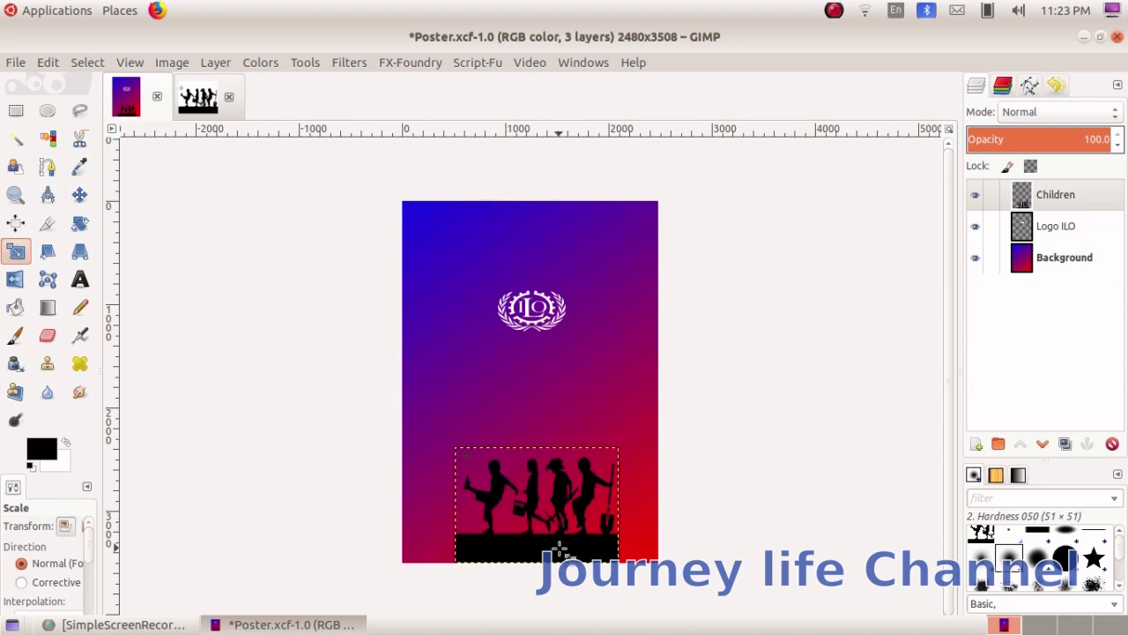
{"action": "left_click", "coordinate": [589, 546]}
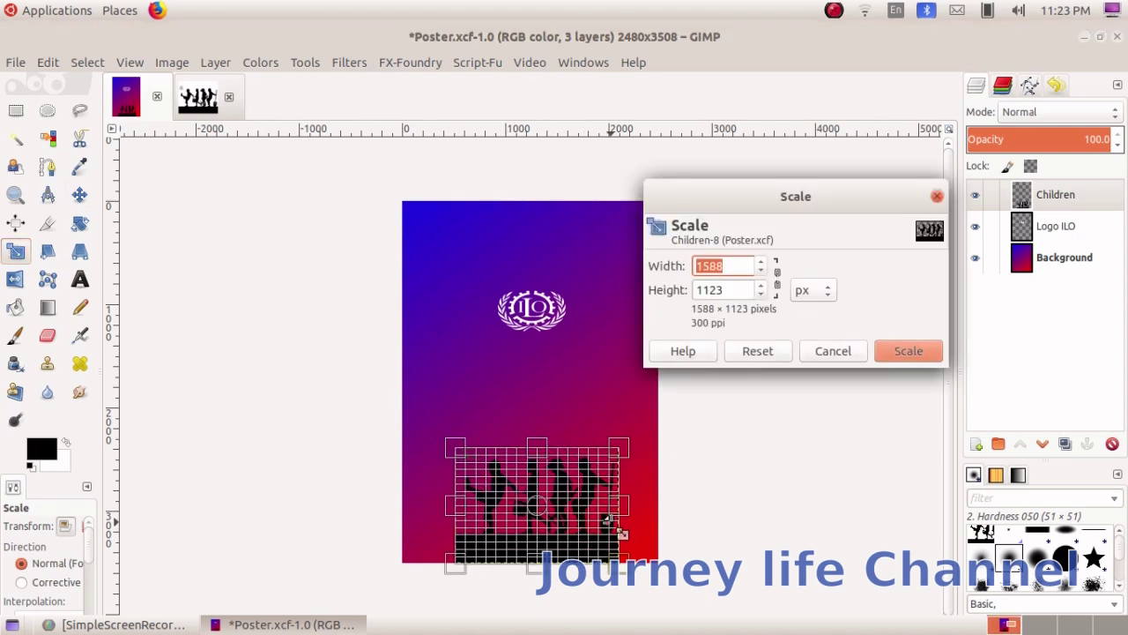
{"action": "left_click_drag", "start_coordinate": [624, 449], "coordinate": [660, 431]}
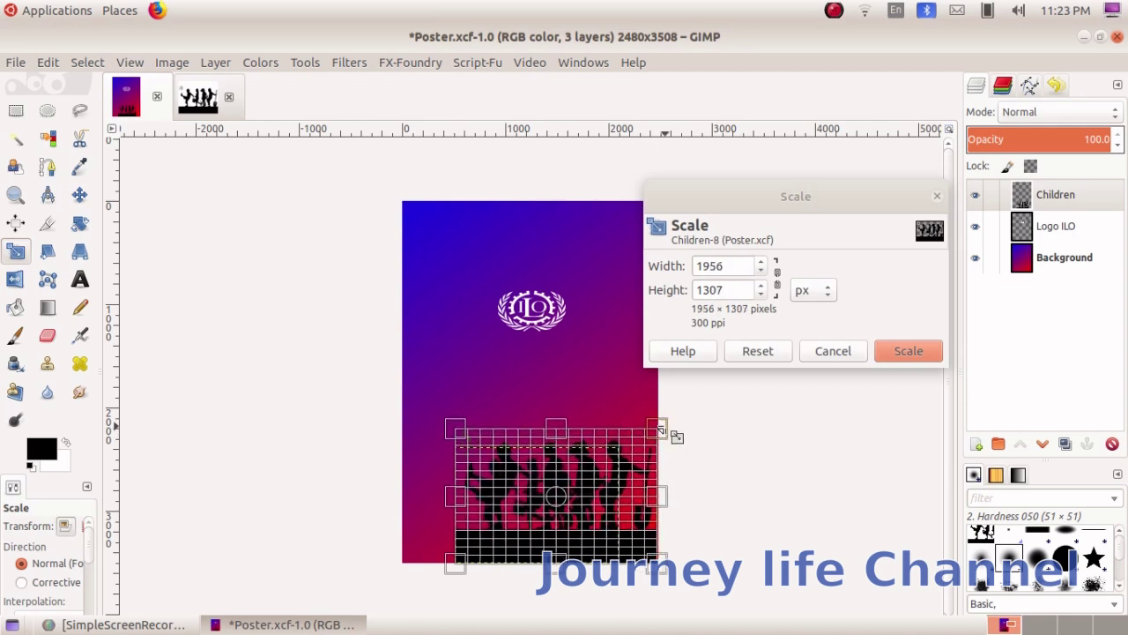
{"action": "left_click_drag", "start_coordinate": [675, 437], "coordinate": [677, 435]}
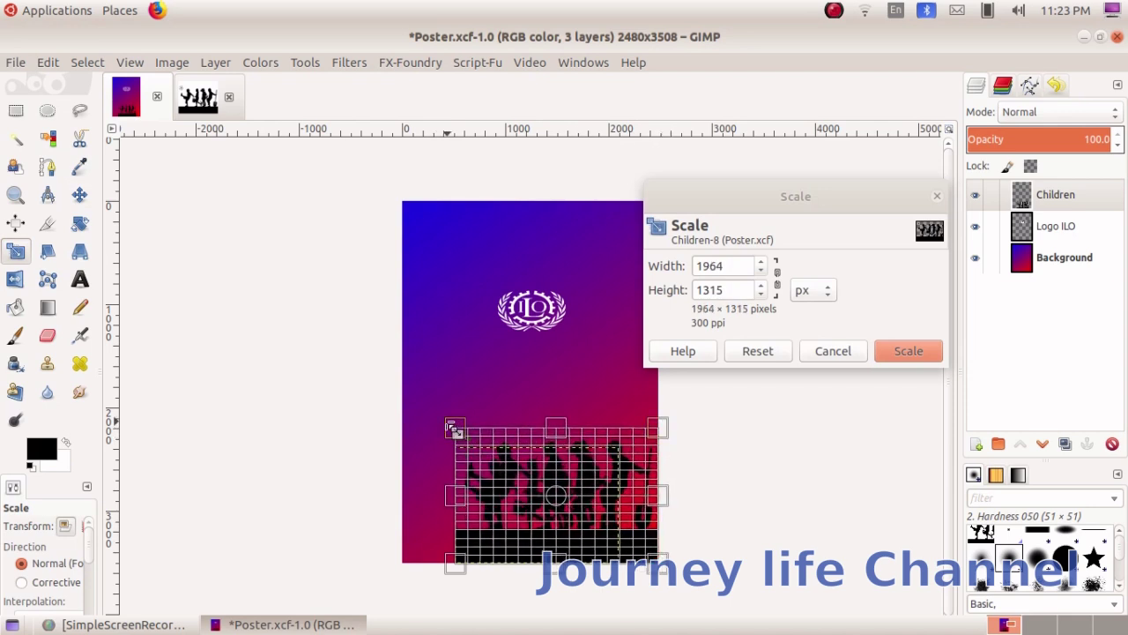
{"action": "left_click_drag", "start_coordinate": [450, 432], "coordinate": [404, 422]}
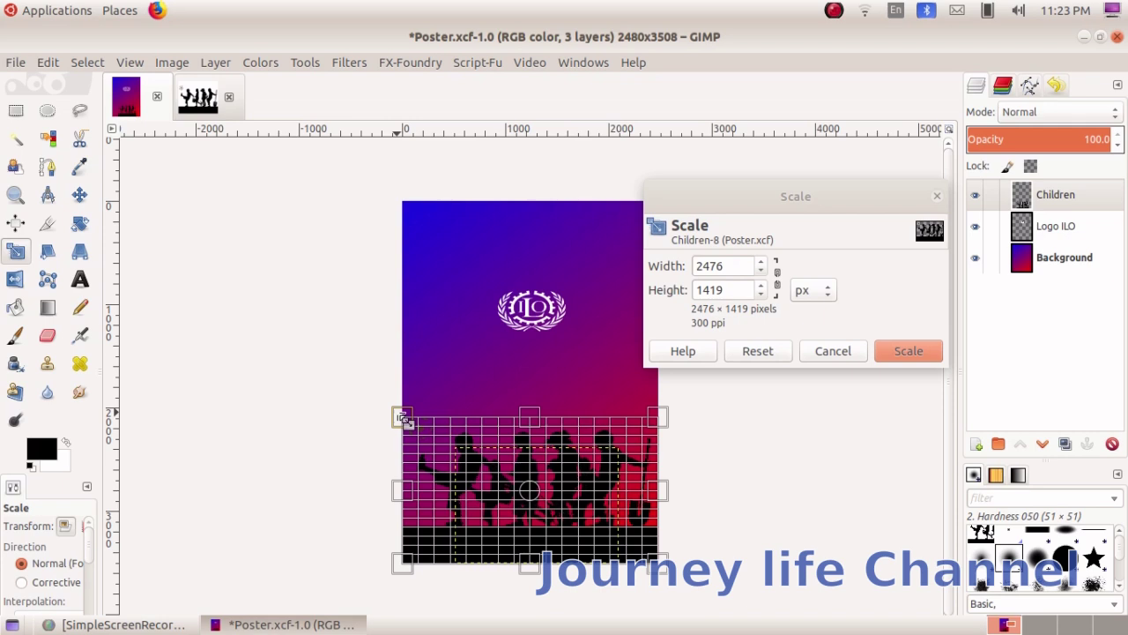
{"action": "left_click", "coordinate": [893, 351]}
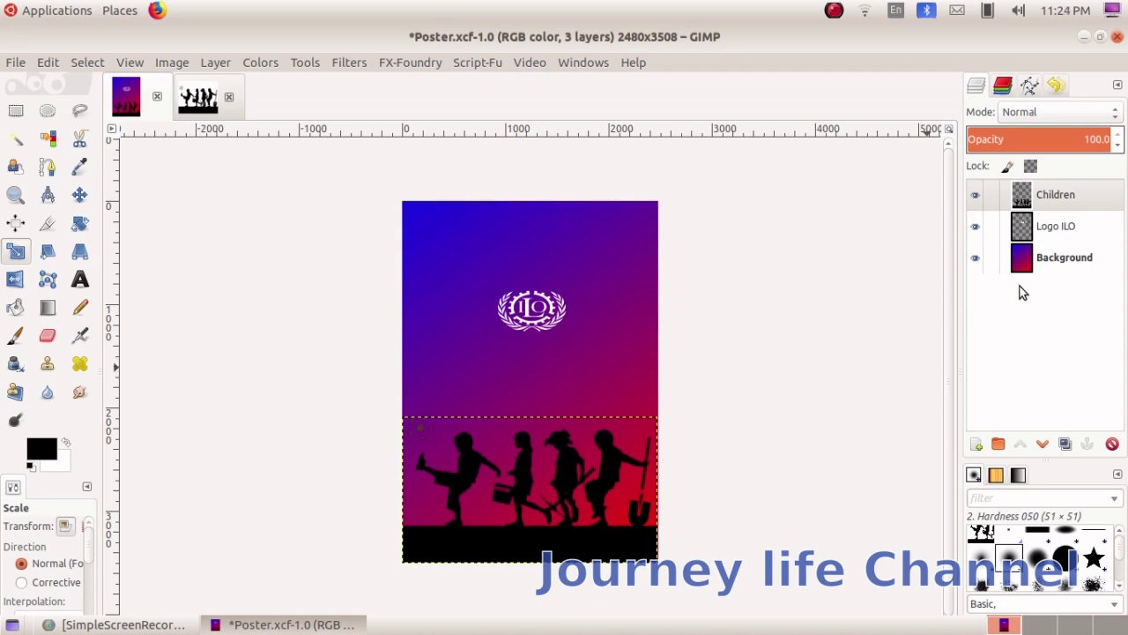
Create a transparent layer named Heading and make it the active layer.
{"action": "left_click", "coordinate": [215, 63]}
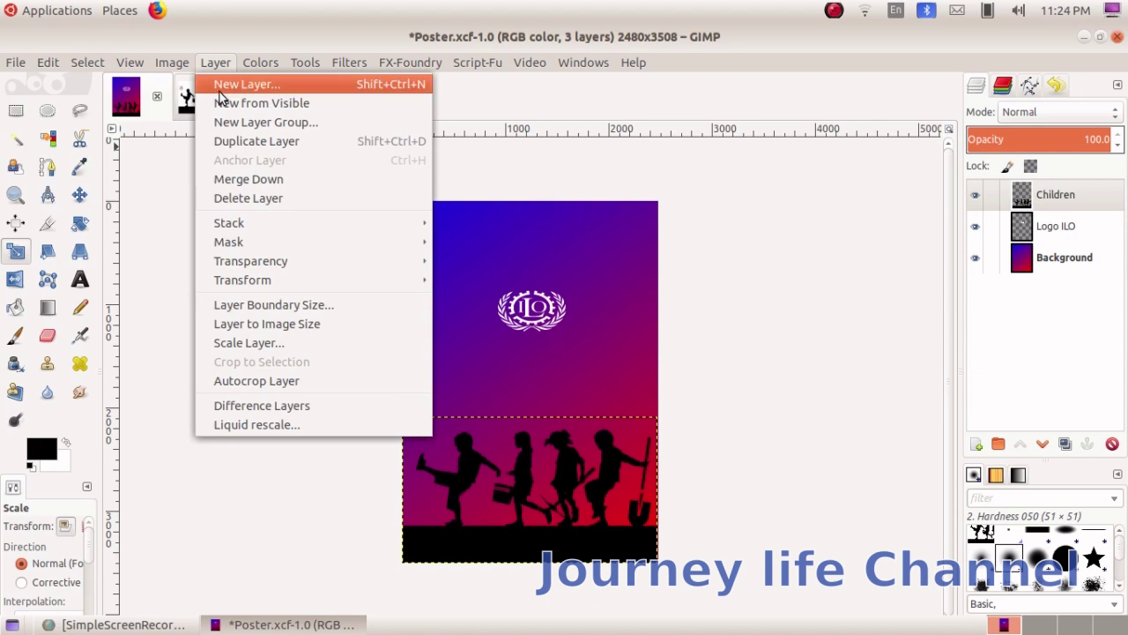
{"action": "left_click", "coordinate": [217, 88]}
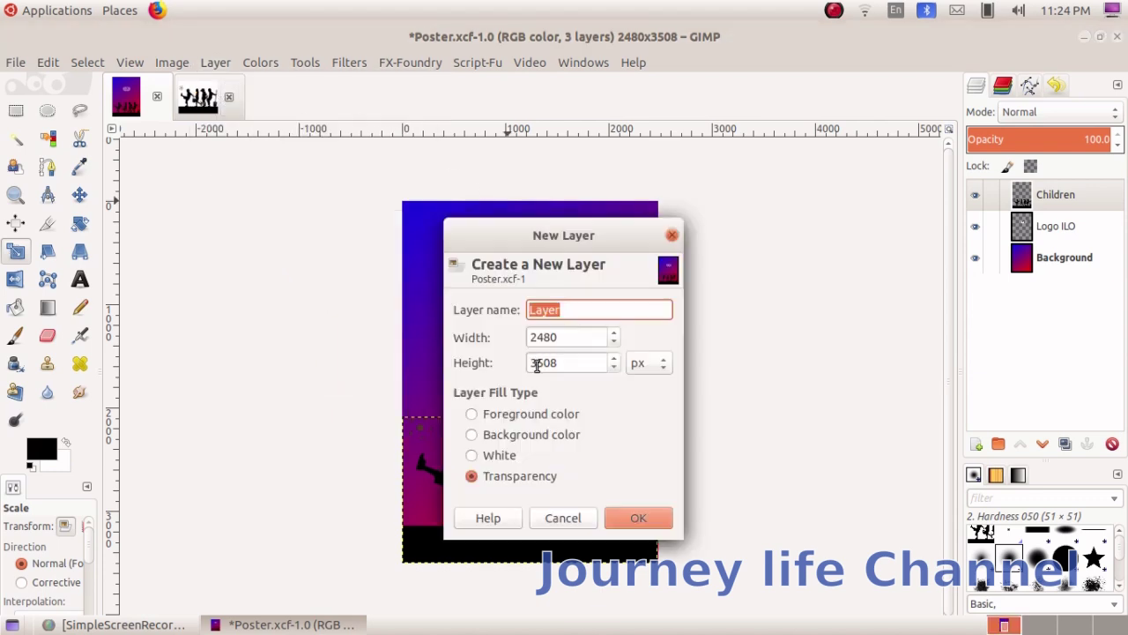
{"action": "type", "text": "Hea"}
{"action": "type", "text": "ding"}
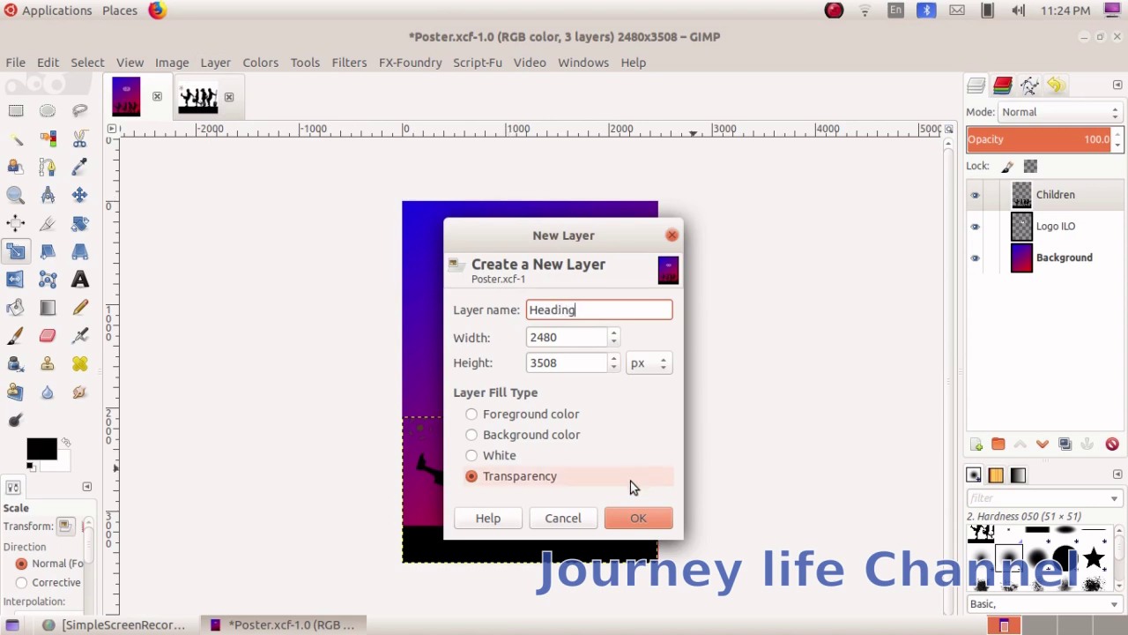
{"action": "left_click", "coordinate": [636, 517]}
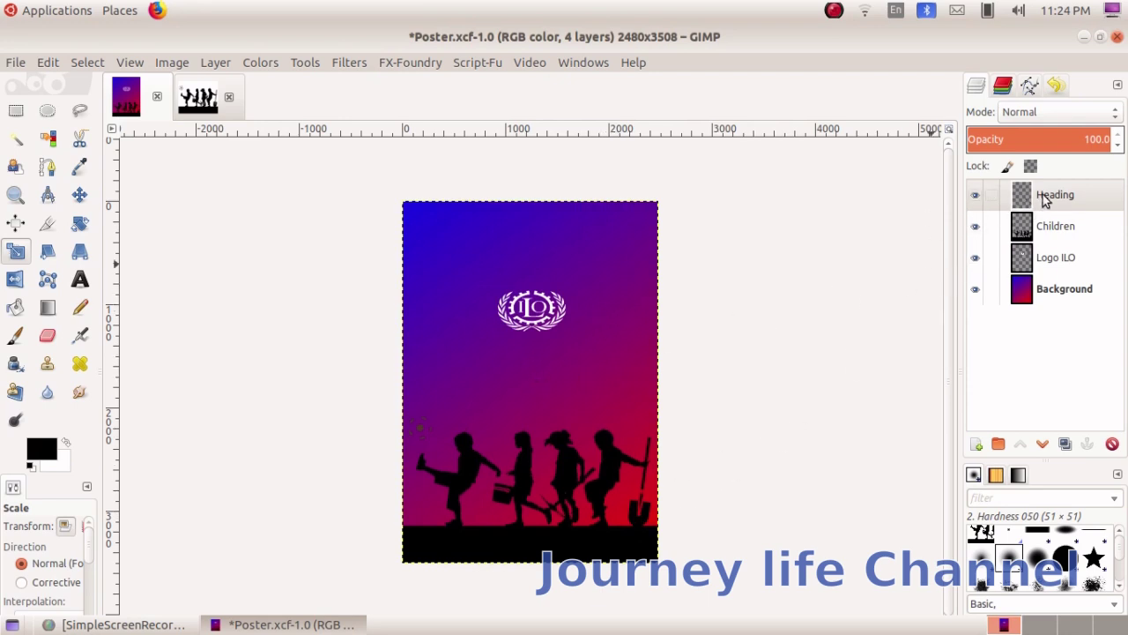
{"action": "left_click", "coordinate": [1047, 196]}
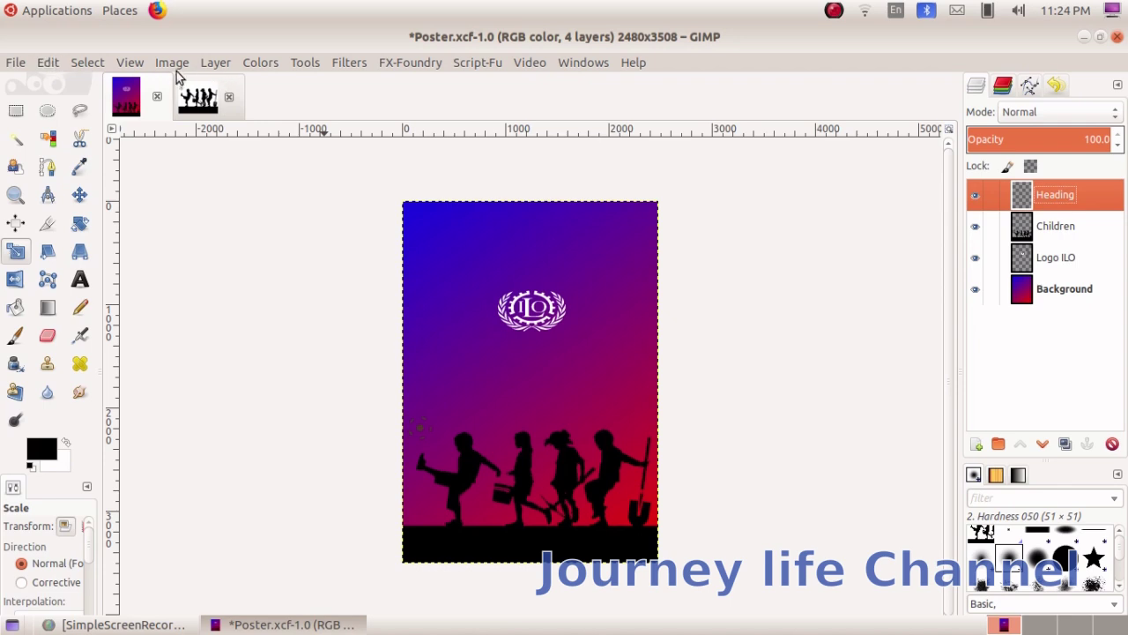
Run Alien Glow with the text 'Say No To Child Labour' to make a green-glowing banner.
{"action": "left_click", "coordinate": [15, 68]}
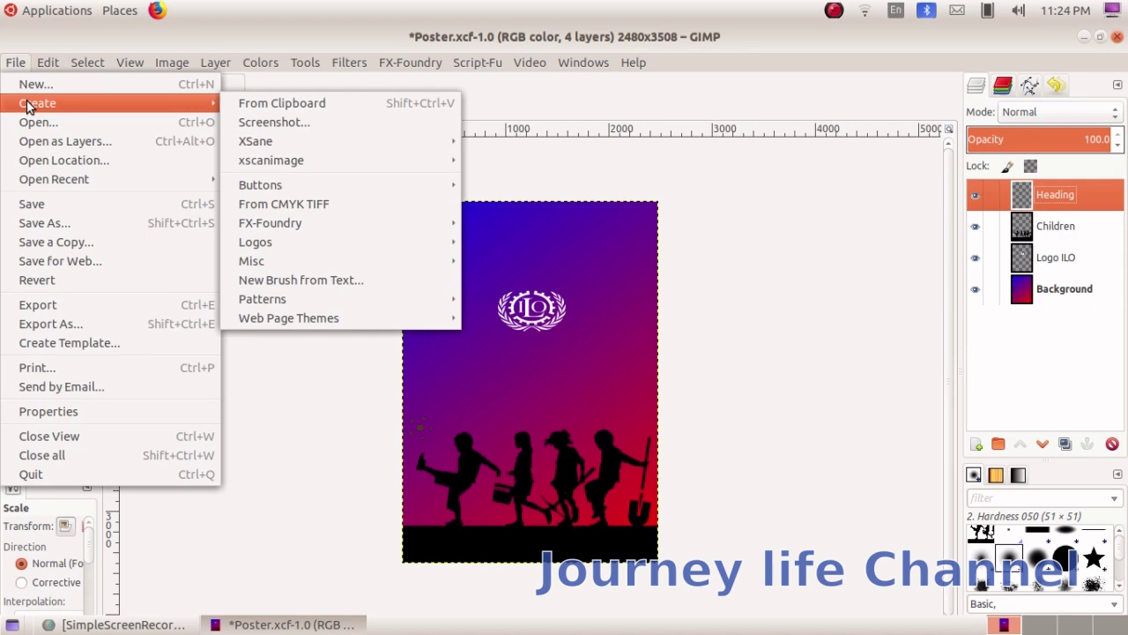
{"action": "mouse_move", "coordinate": [37, 103]}
{"action": "mouse_move", "coordinate": [339, 241]}
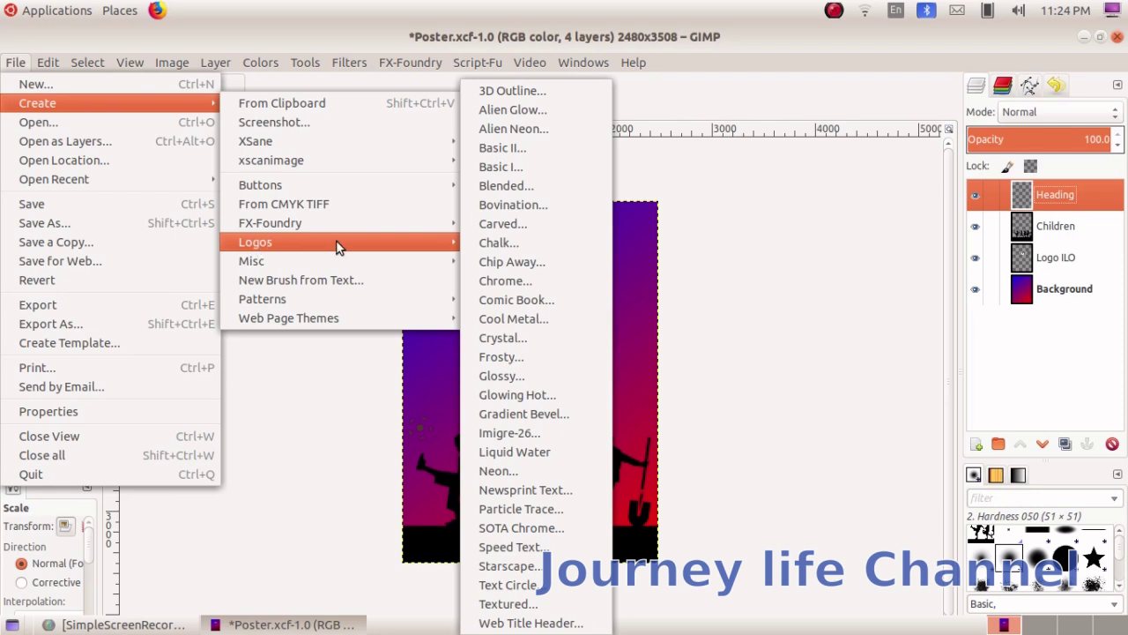
{"action": "left_click", "coordinate": [519, 110]}
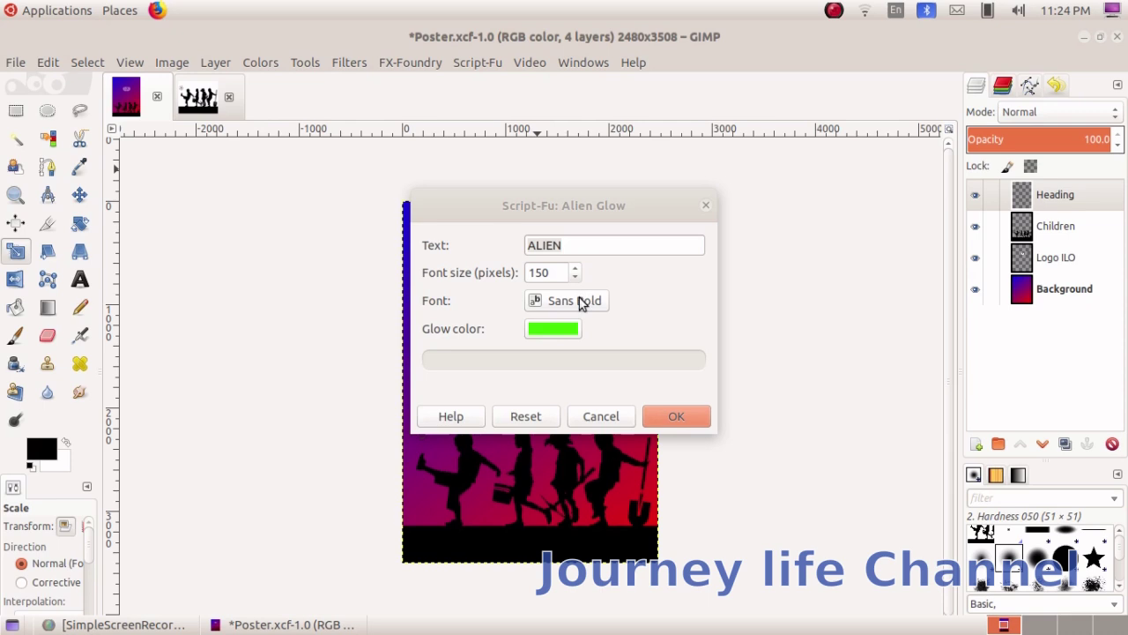
{"action": "left_click", "coordinate": [468, 245]}
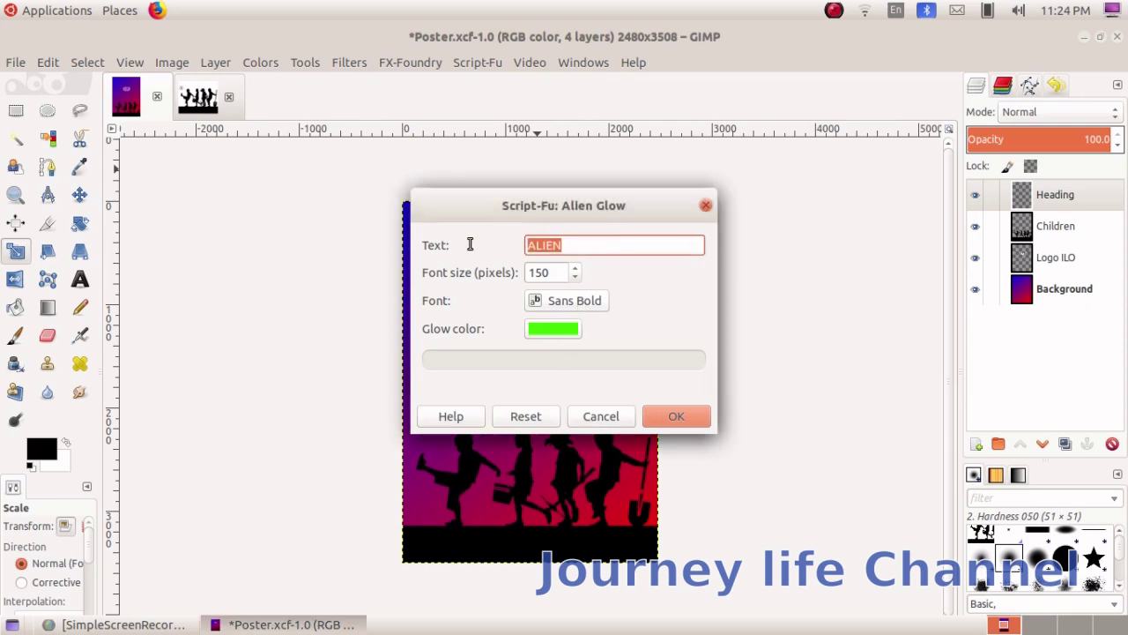
{"action": "type", "text": "Sa"}
{"action": "type", "text": "y No "}
{"action": "type", "text": "T"}
{"action": "type", "text": "o"}
{"action": "key", "text": "BackSpace"}
{"action": "key", "text": "BackSpace"}
{"action": "type", "text": "To "}
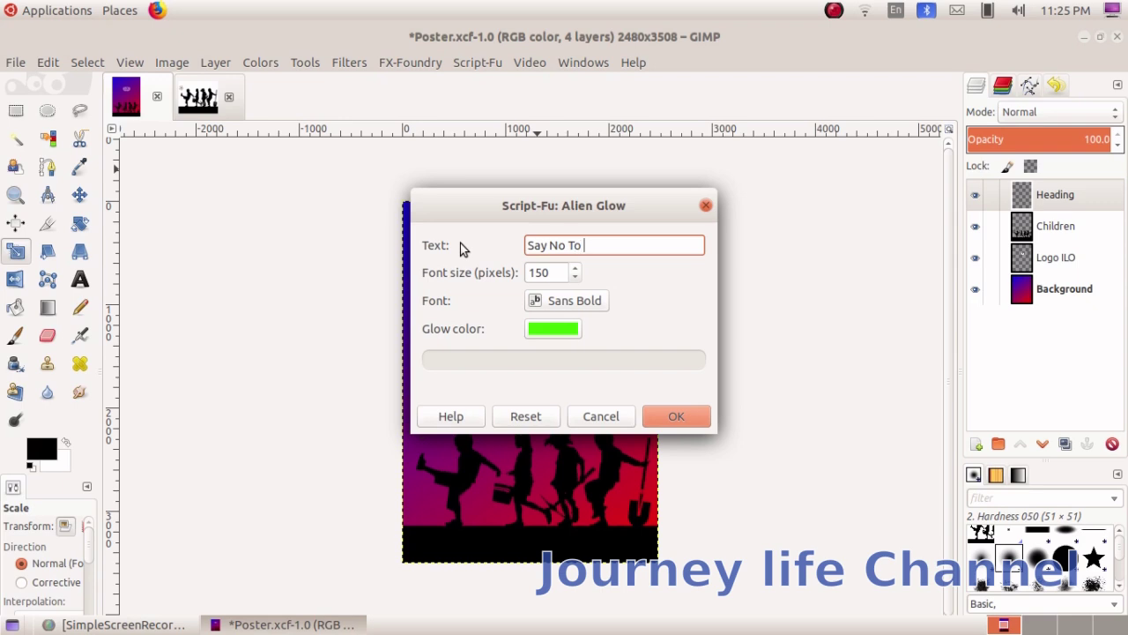
{"action": "type", "text": "Chil"}
{"action": "type", "text": "d La"}
{"action": "type", "text": "bour"}
{"action": "left_click", "coordinate": [683, 420]}
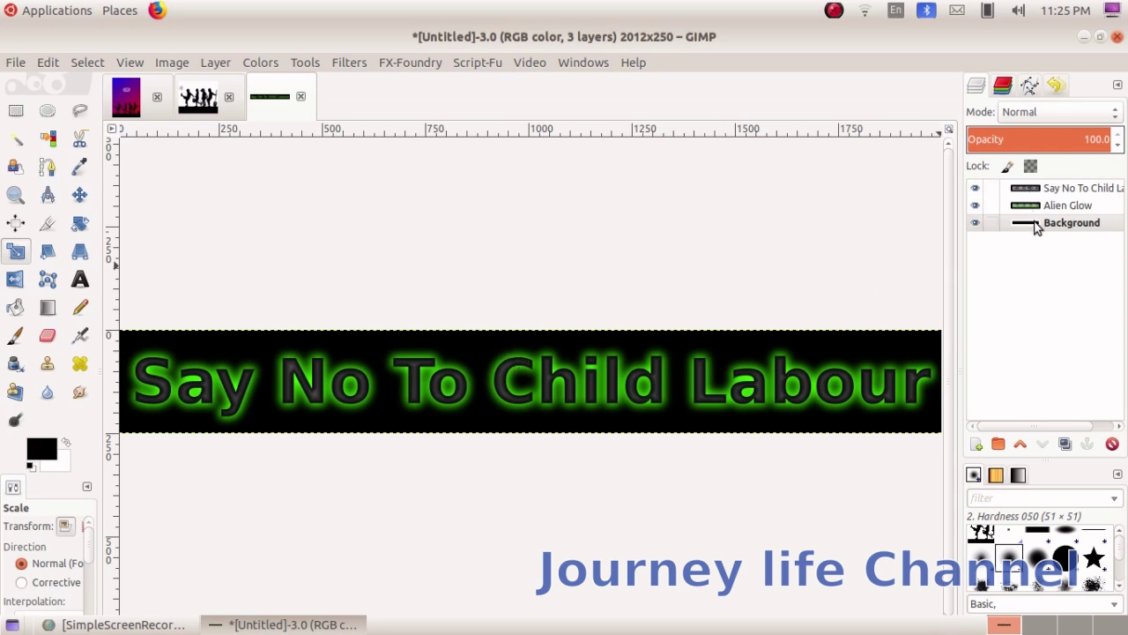
Hide the banner's black Background layer, Copy Visible the glowing text, and return to the poster.
{"action": "left_click", "coordinate": [975, 223]}
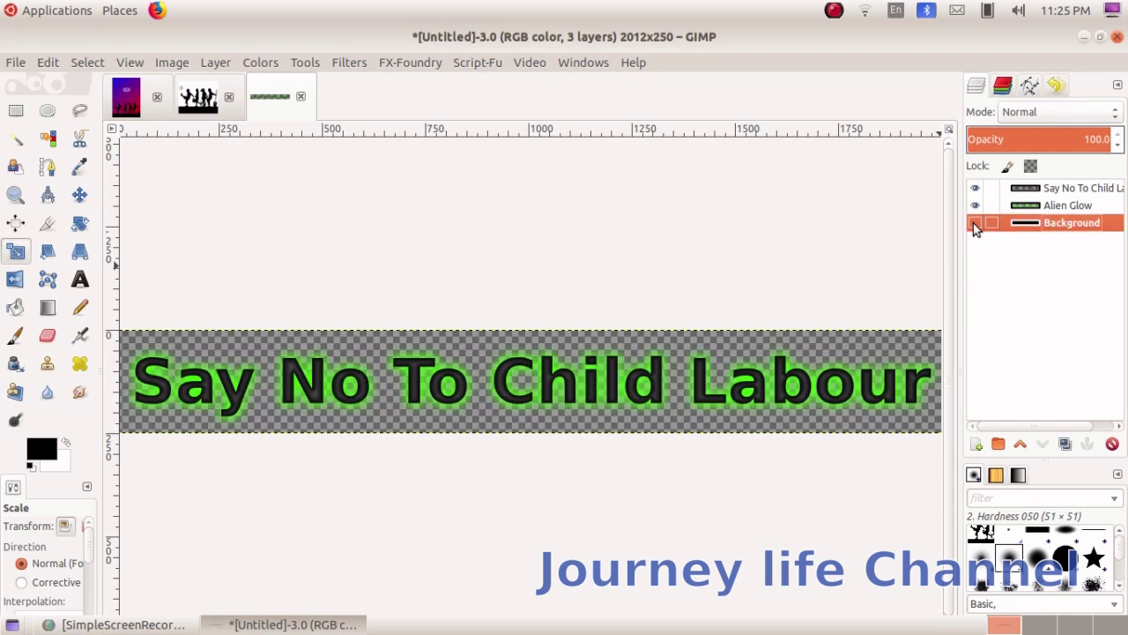
{"action": "left_click", "coordinate": [975, 224]}
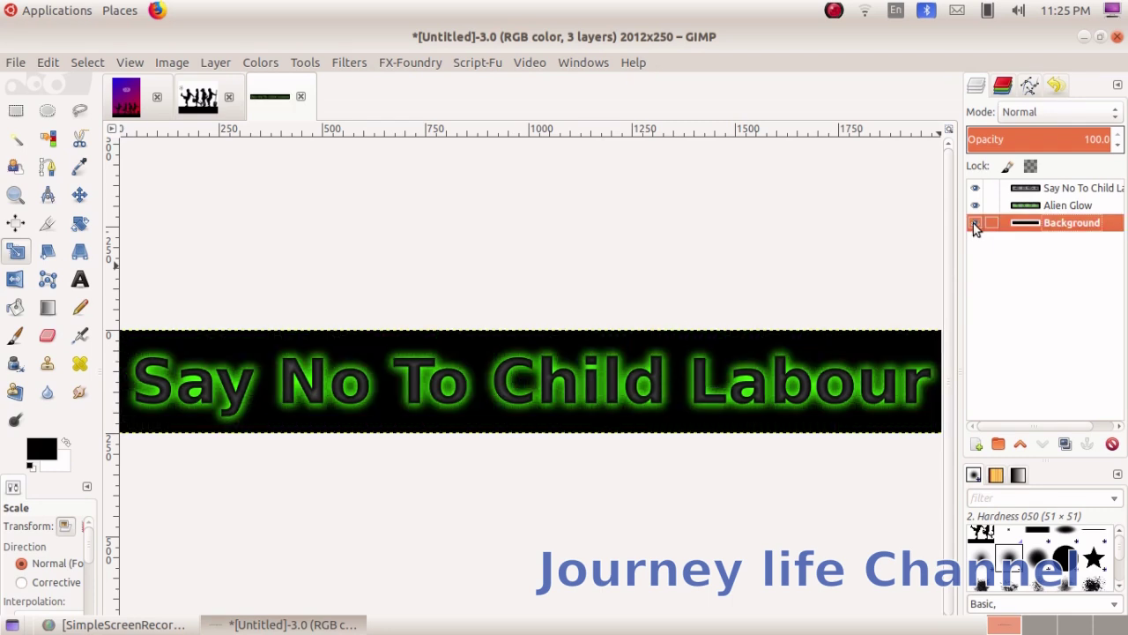
{"action": "left_click", "coordinate": [975, 224]}
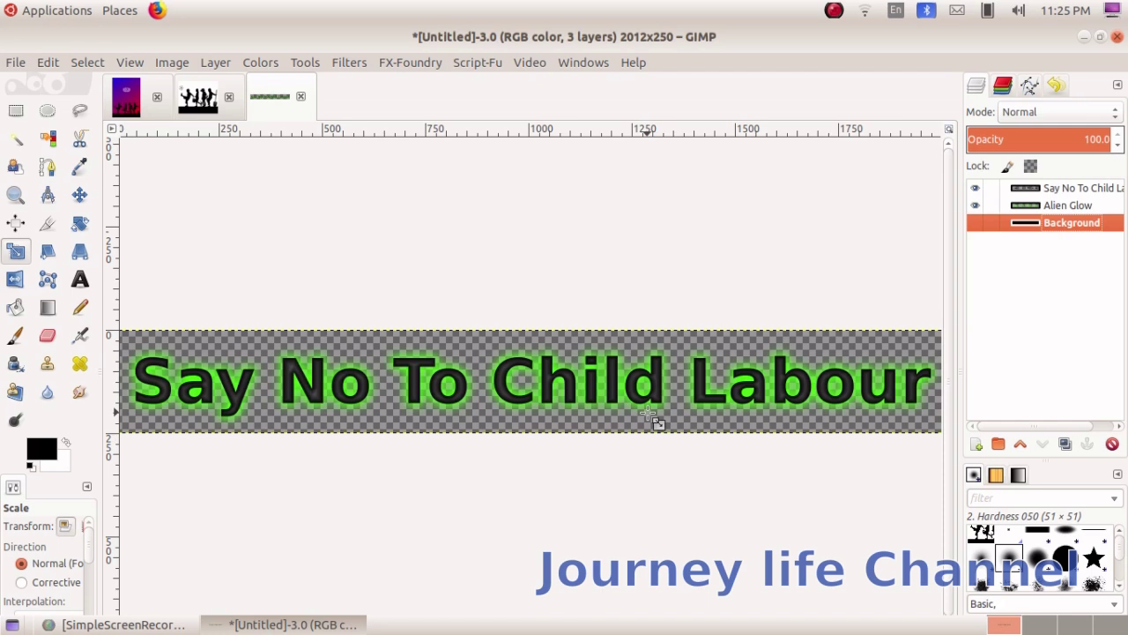
{"action": "left_click", "coordinate": [48, 63]}
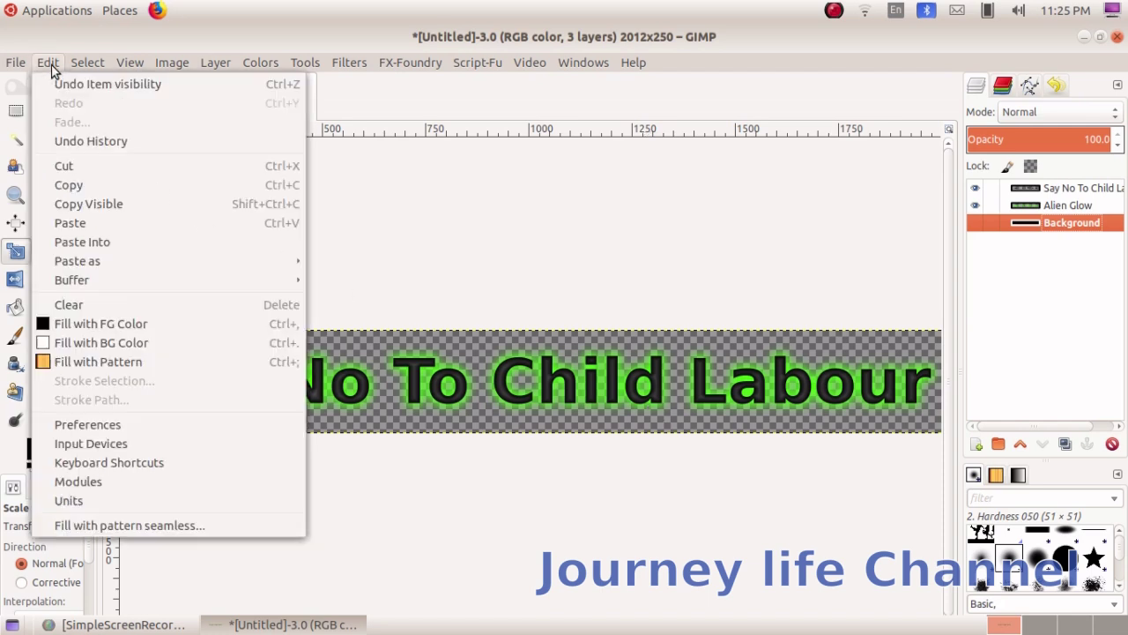
{"action": "left_click", "coordinate": [88, 203]}
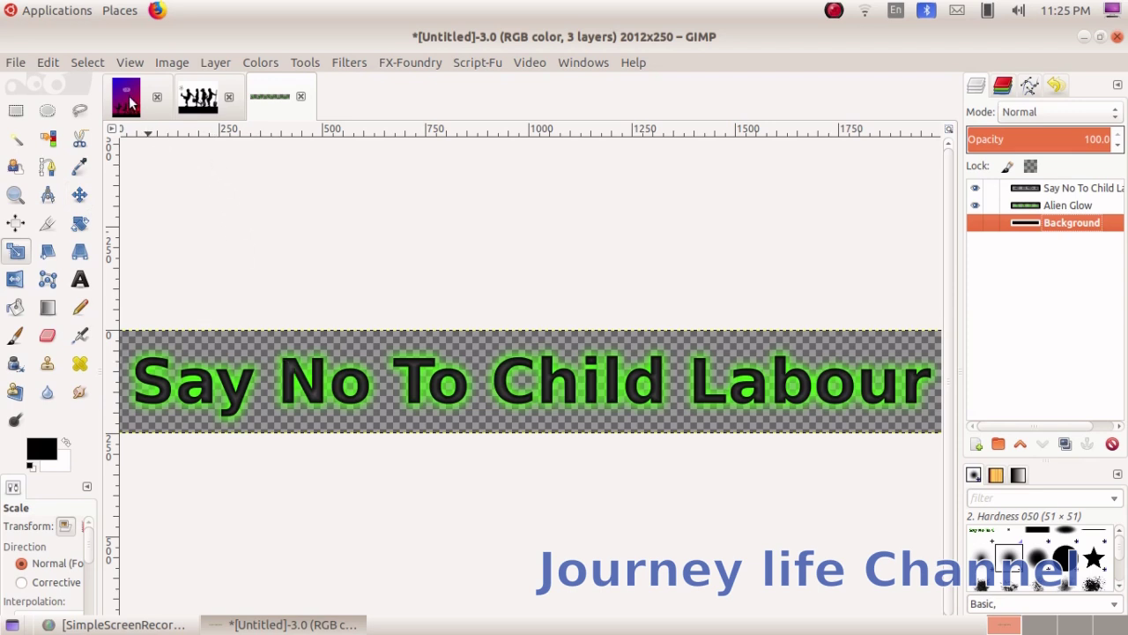
{"action": "left_click", "coordinate": [130, 102]}
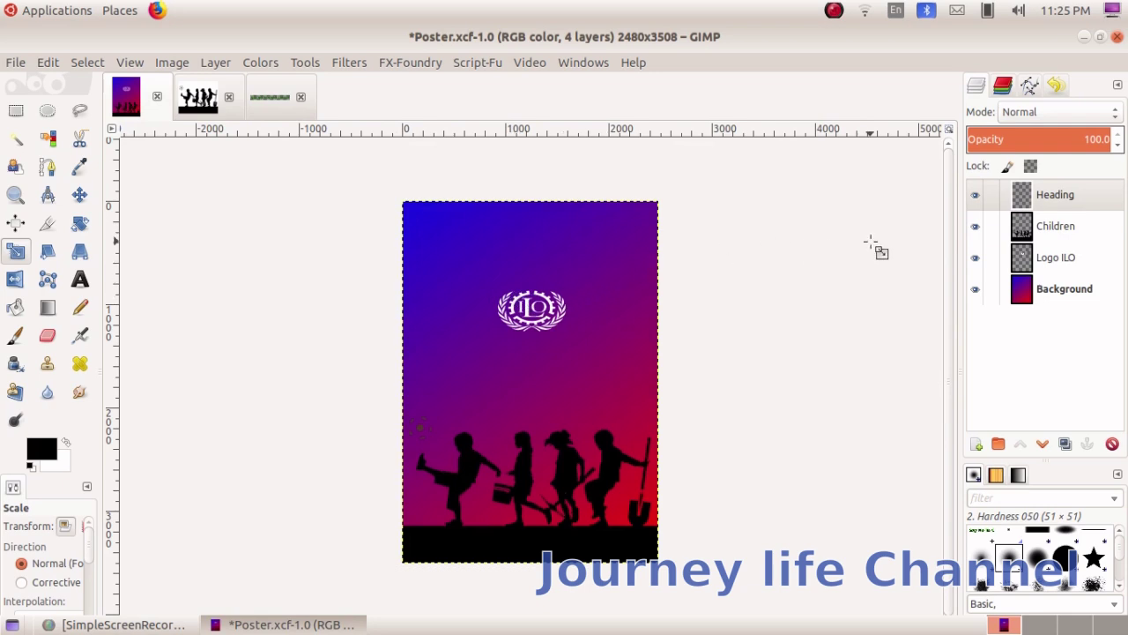
Paste the glowing text onto the Heading layer and anchor it there.
{"action": "left_click", "coordinate": [1025, 202]}
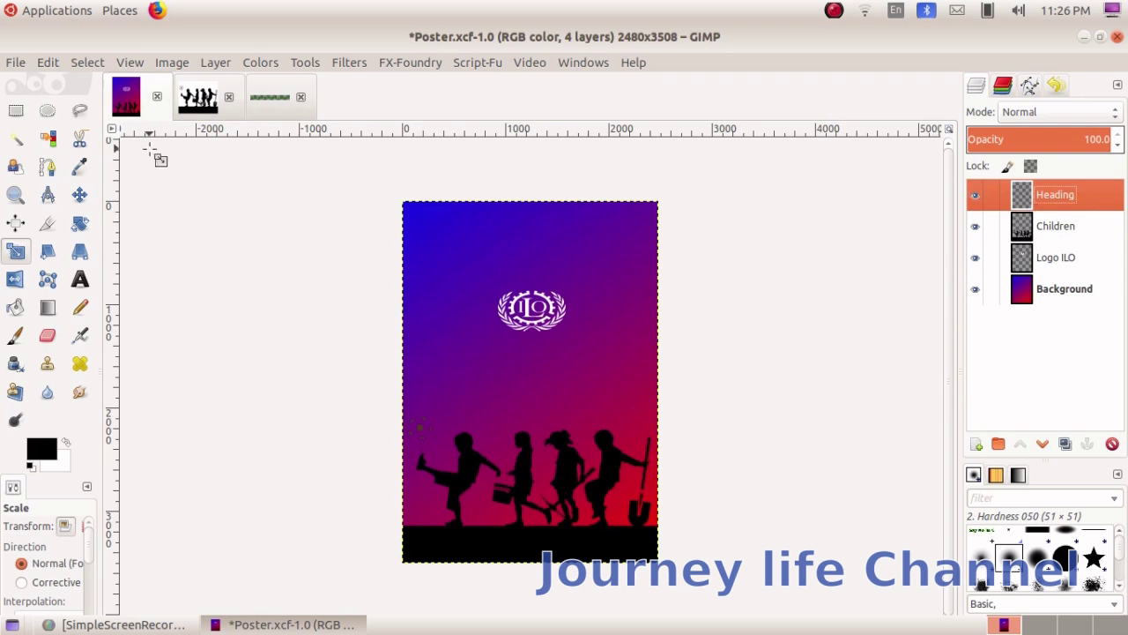
{"action": "left_click", "coordinate": [45, 64]}
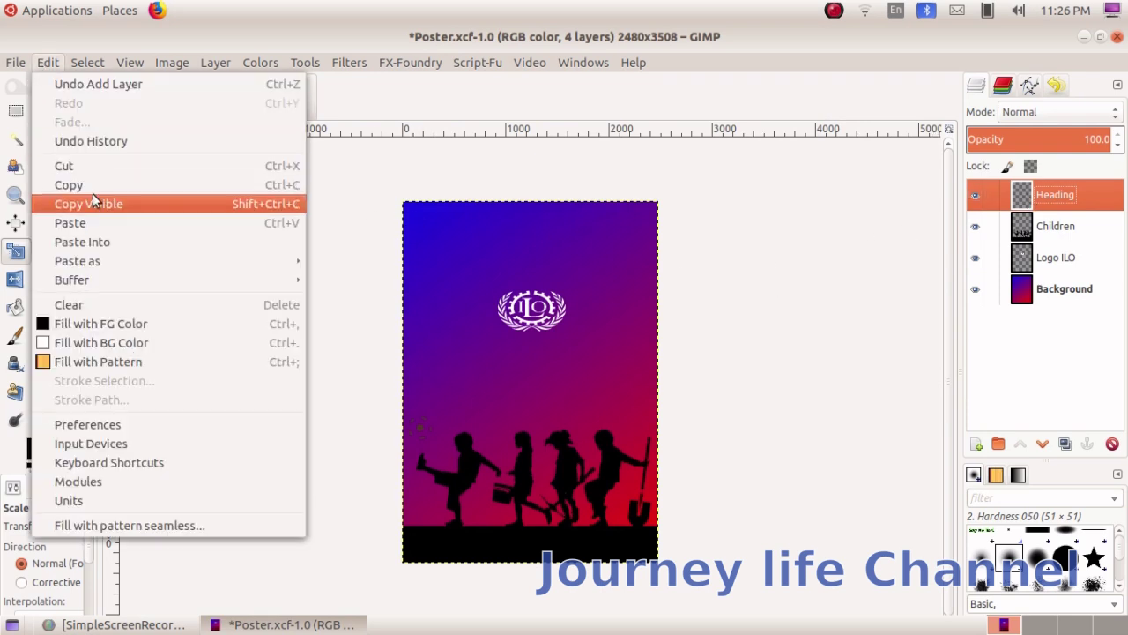
{"action": "left_click", "coordinate": [93, 222]}
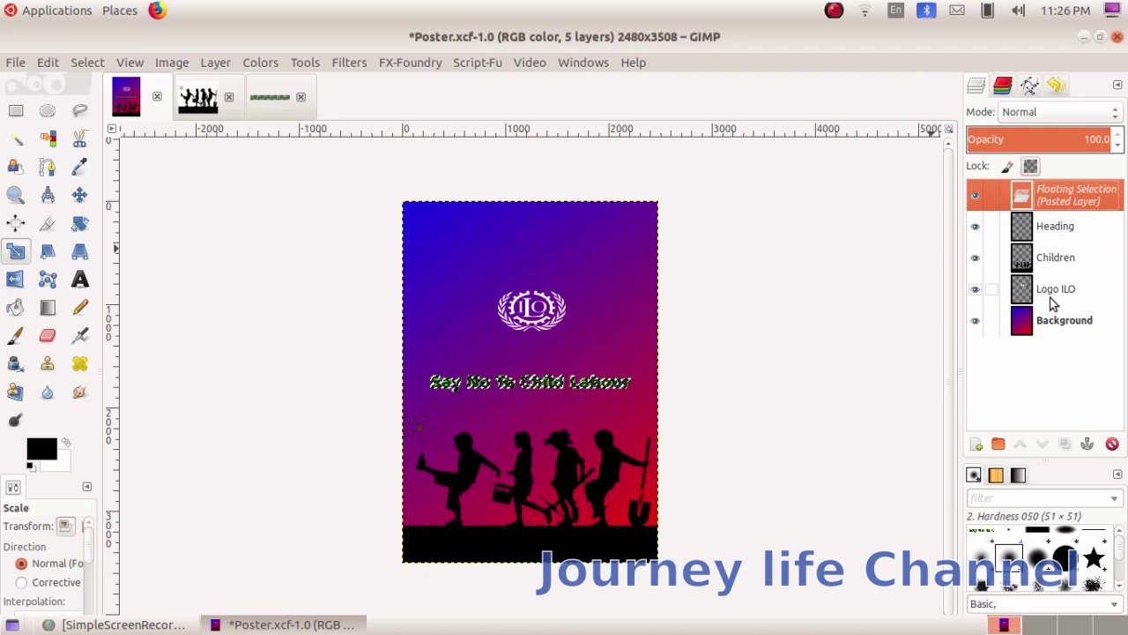
{"action": "left_click", "coordinate": [1088, 445]}
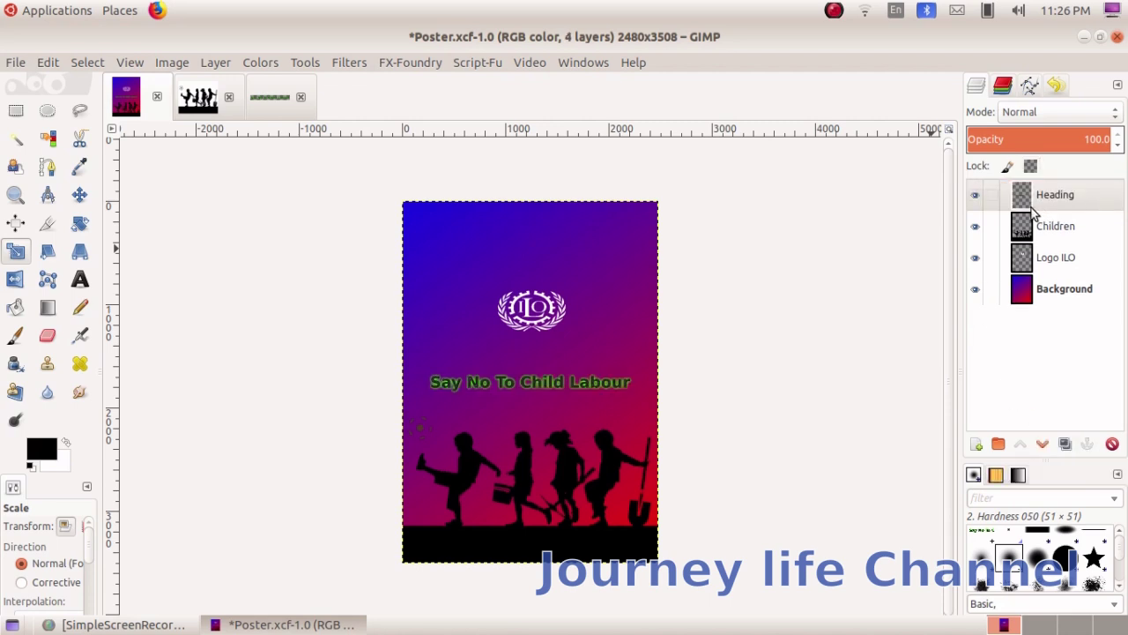
{"action": "left_click", "coordinate": [1050, 195]}
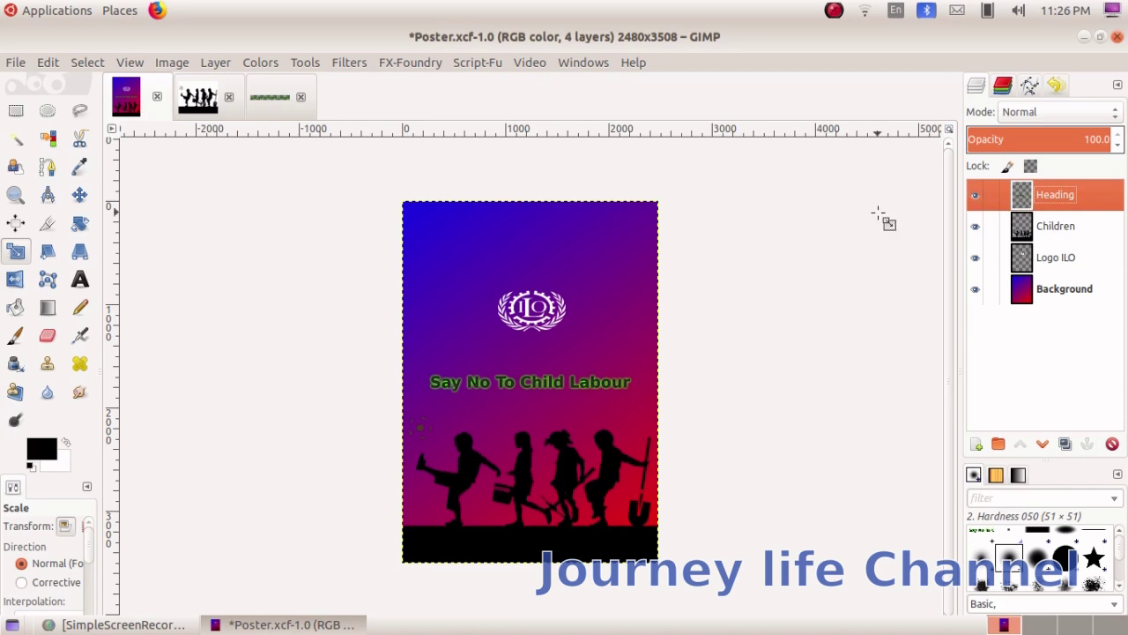
With the Move tool, undo the accidental upward shift of the background gradient.
{"action": "left_click", "coordinate": [79, 194]}
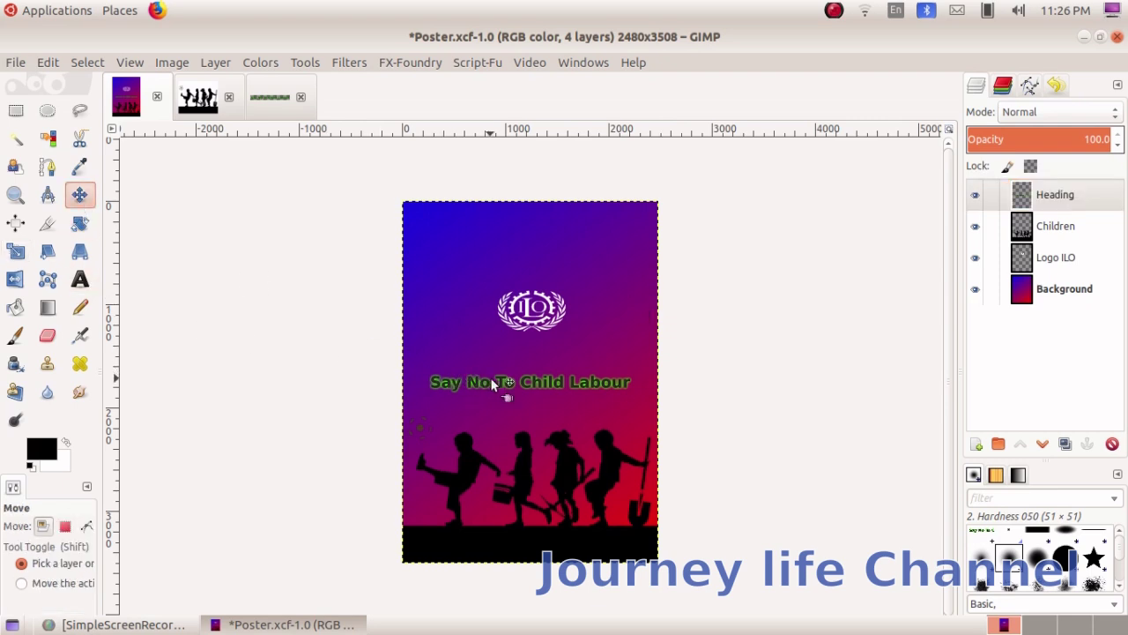
{"action": "left_click_drag", "start_coordinate": [490, 377], "coordinate": [493, 233]}
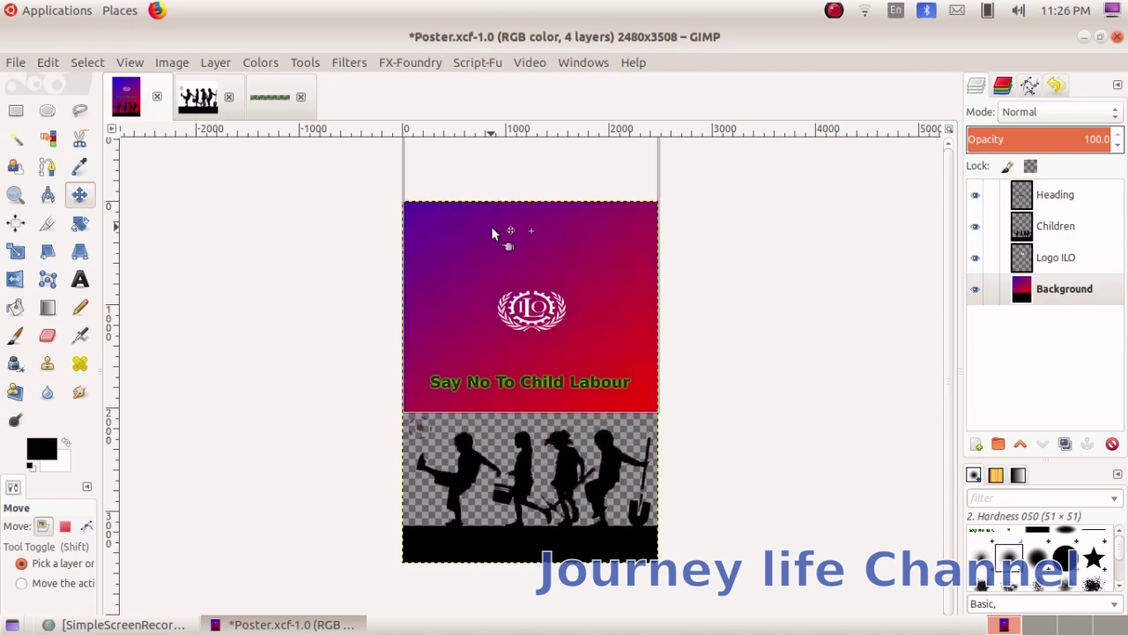
{"action": "key", "text": "Home"}
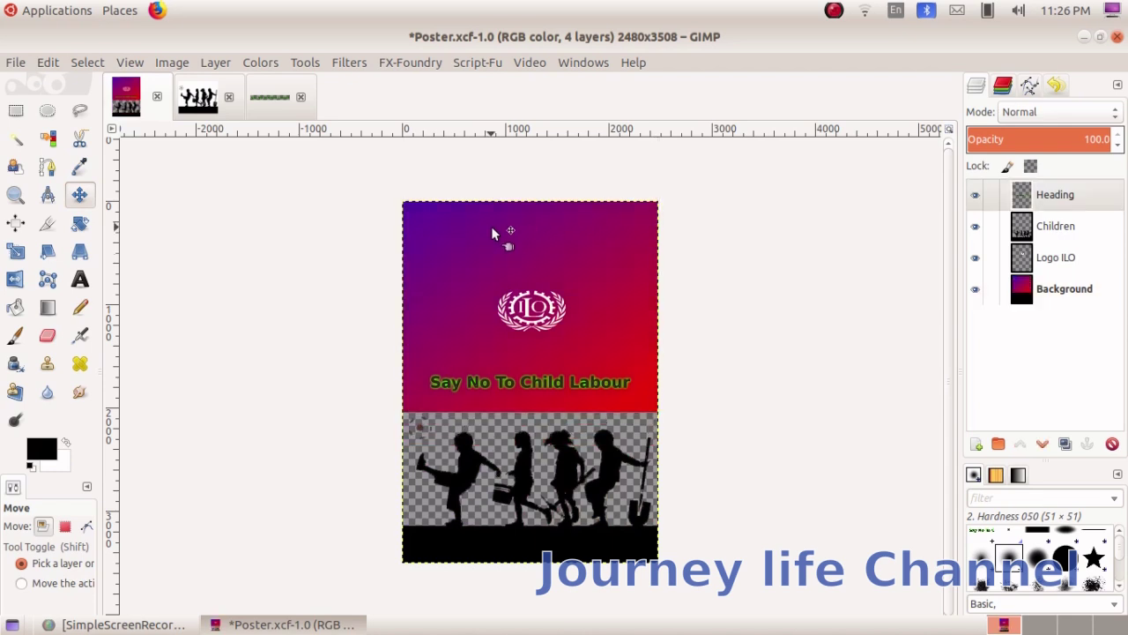
{"action": "key", "text": "ctrl+z"}
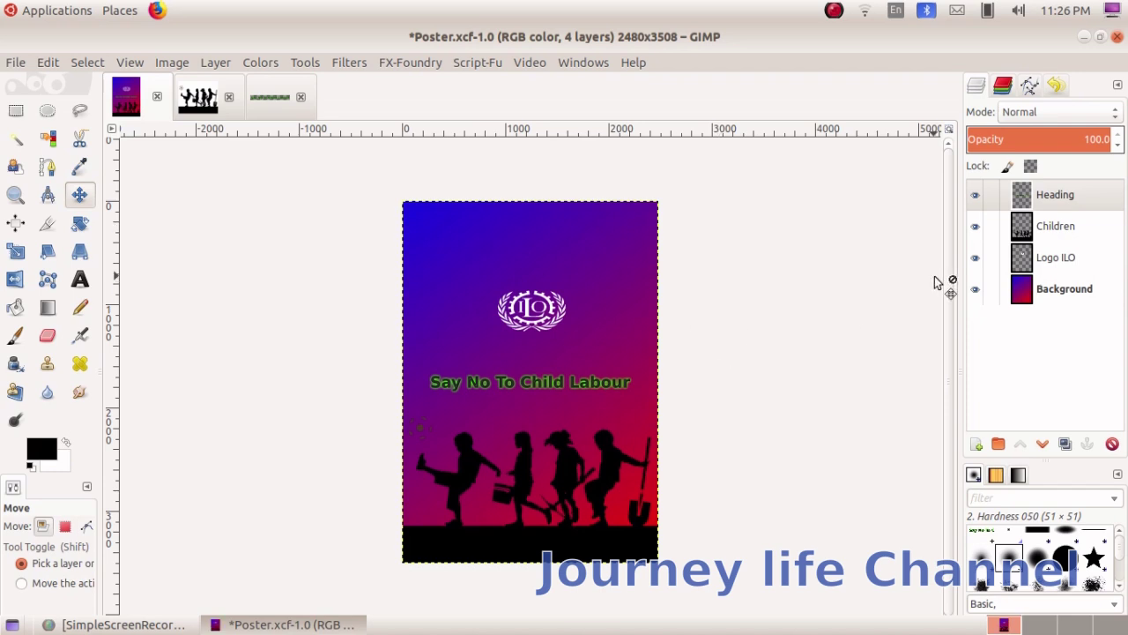
Select the Heading layer and drag the text up above the ILO logo.
{"action": "double_click", "coordinate": [1038, 206]}
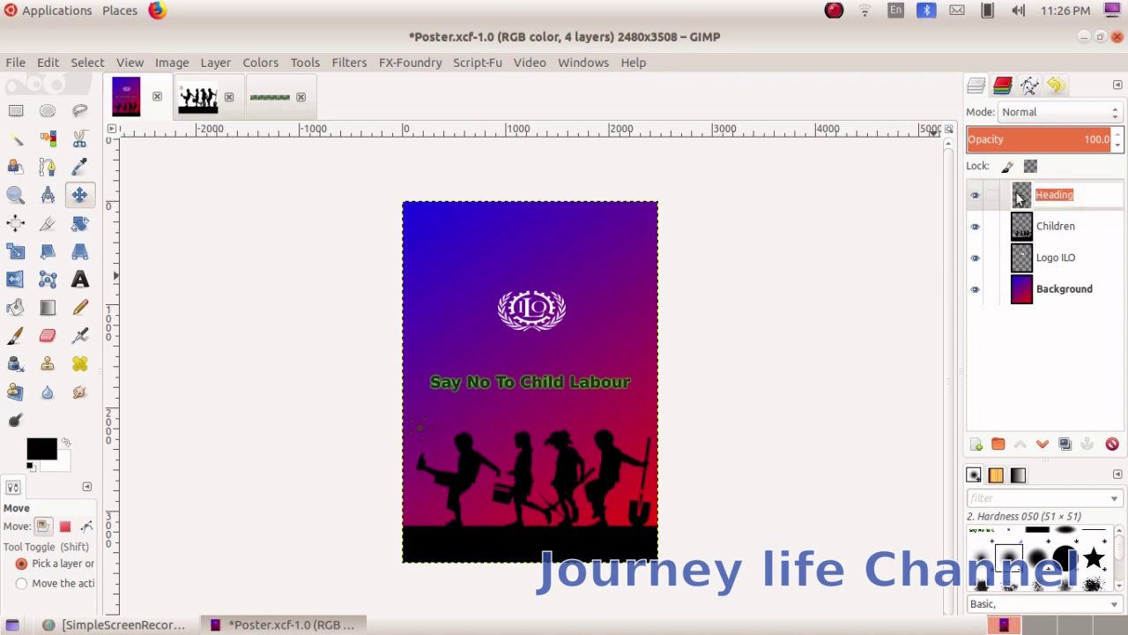
{"action": "double_click", "coordinate": [1018, 195]}
{"action": "left_click", "coordinate": [1075, 268]}
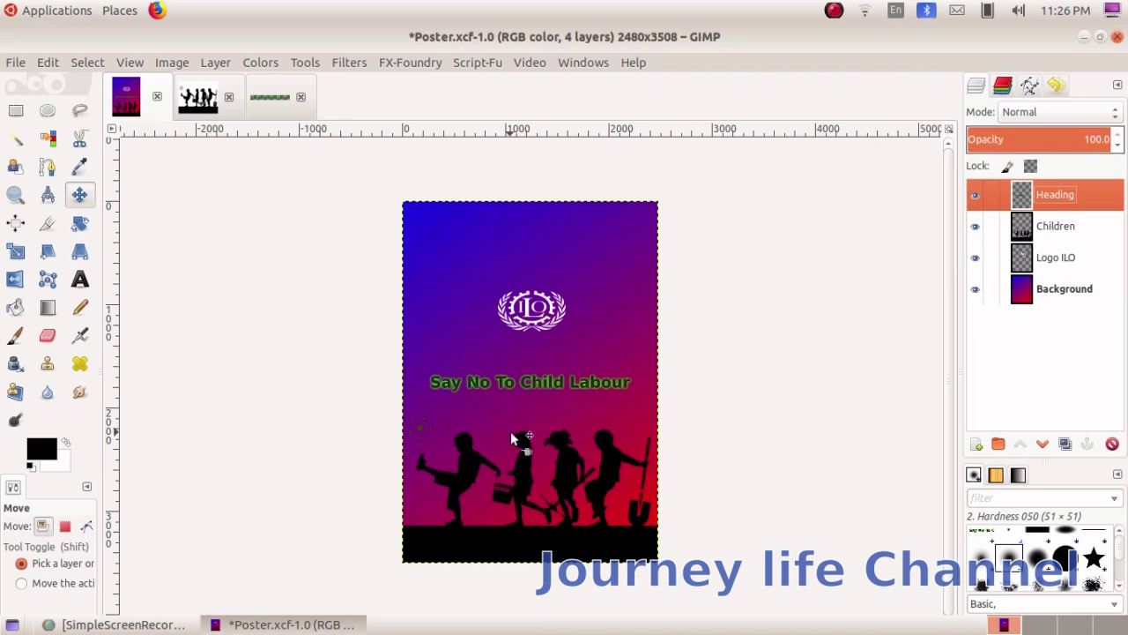
{"action": "left_click", "coordinate": [513, 386]}
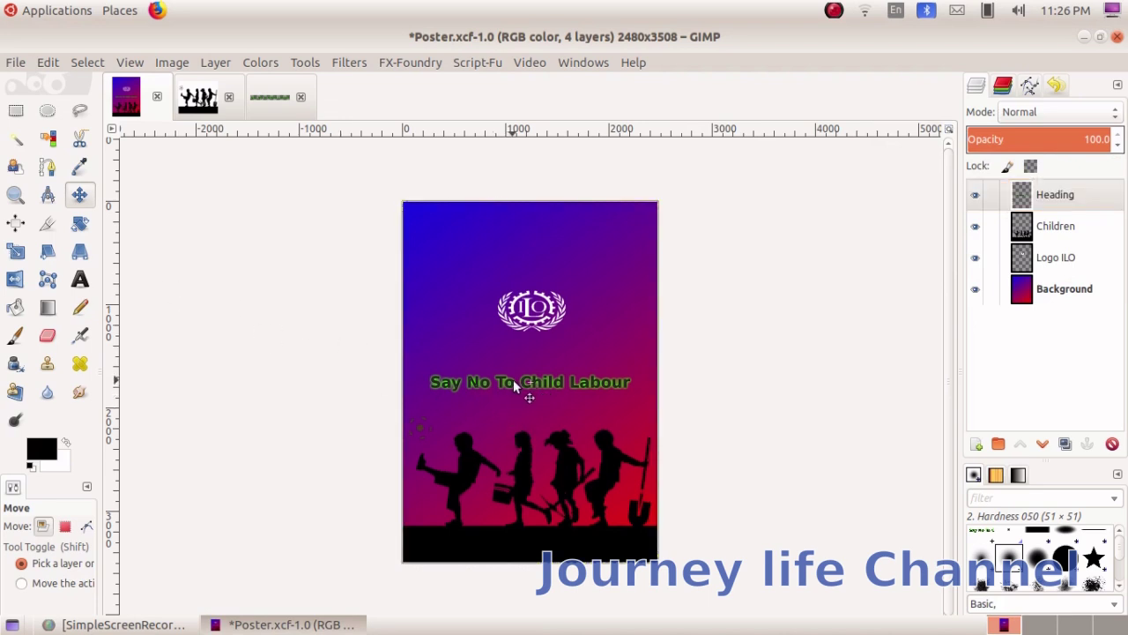
{"action": "left_click_drag", "start_coordinate": [513, 379], "coordinate": [512, 337]}
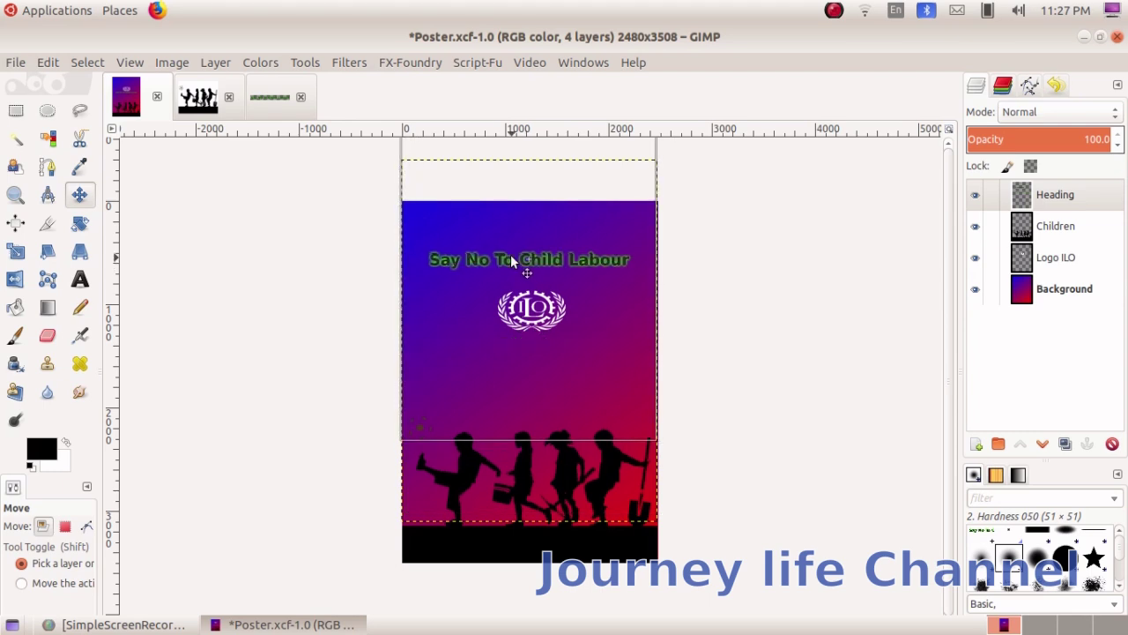
{"action": "left_click_drag", "start_coordinate": [531, 279], "coordinate": [512, 239]}
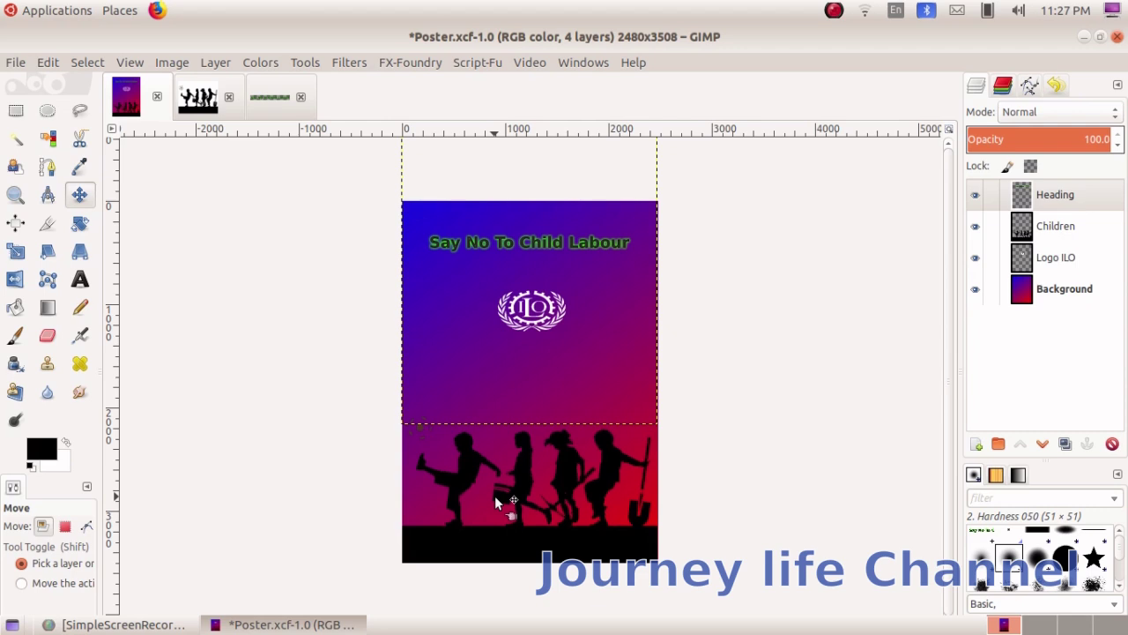
Save the finished four-layer poster to Poster.xcf via File > Save.
{"action": "left_click", "coordinate": [15, 65]}
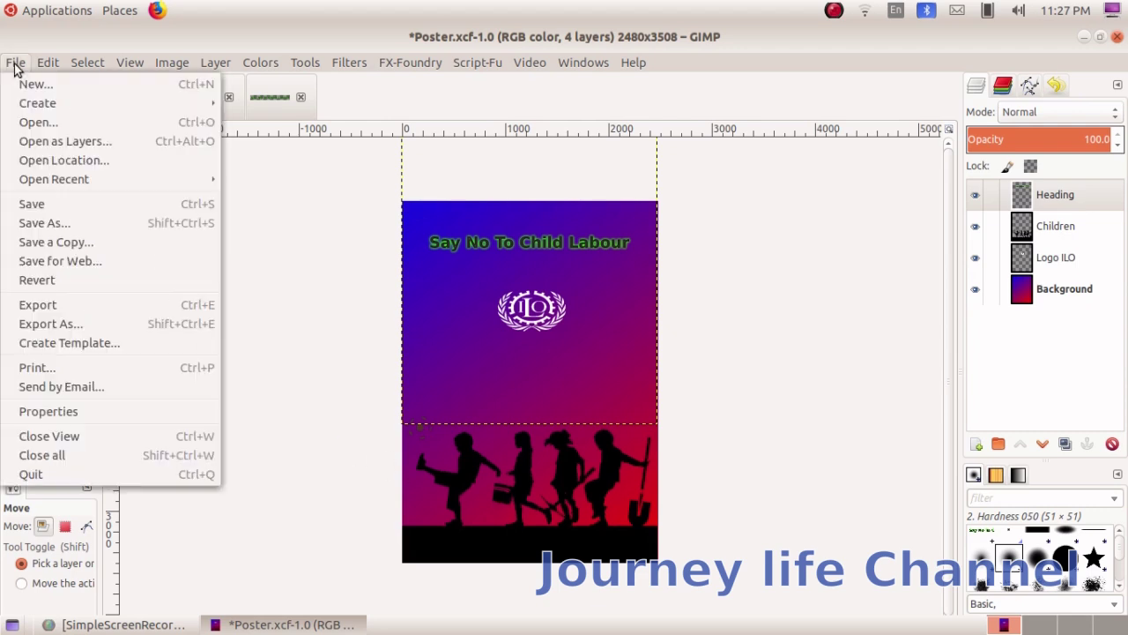
{"action": "left_click", "coordinate": [42, 203]}
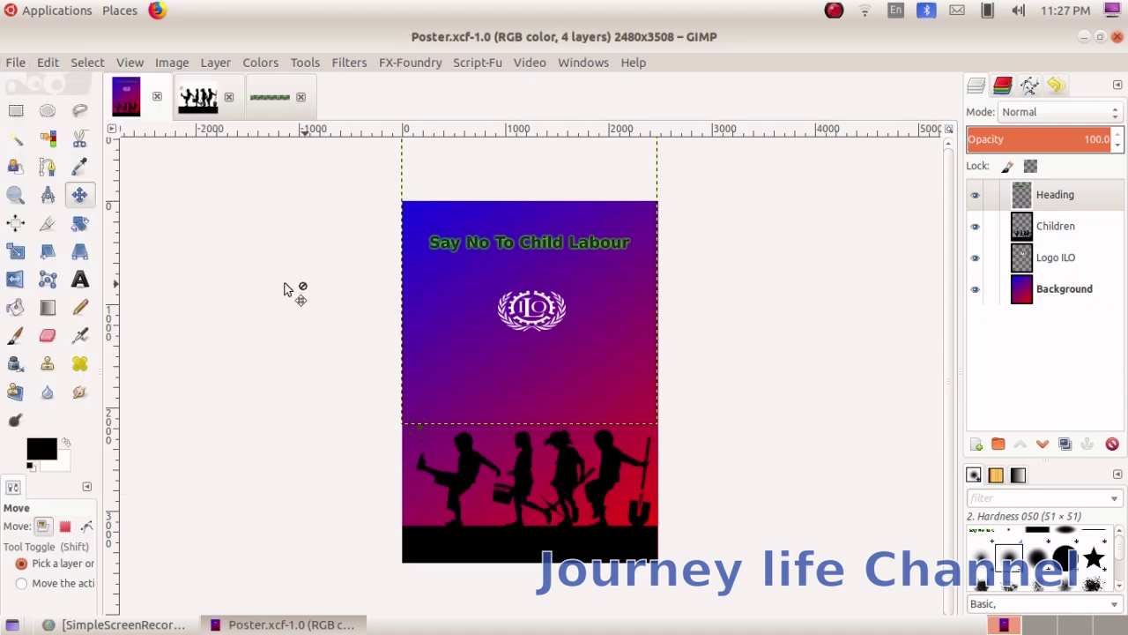